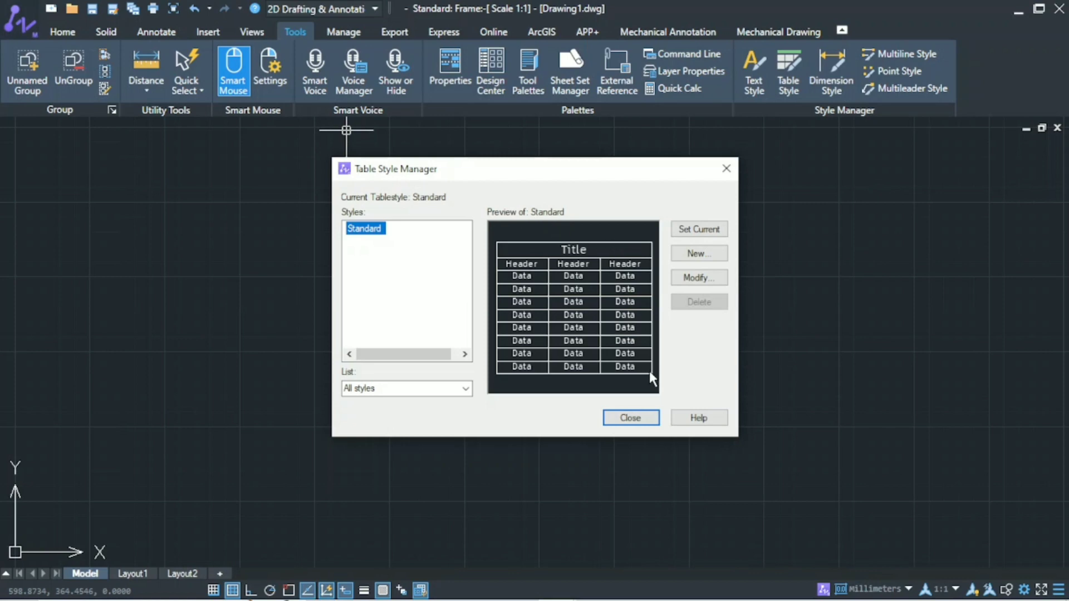
Switch the style list filter and return it to All styles, and open the Standard table style for modification
{"action": "left_click", "coordinate": [466, 388]}
{"action": "left_click", "coordinate": [440, 413]}
{"action": "left_click", "coordinate": [468, 388]}
{"action": "left_click", "coordinate": [450, 401]}
{"action": "left_click", "coordinate": [723, 279]}
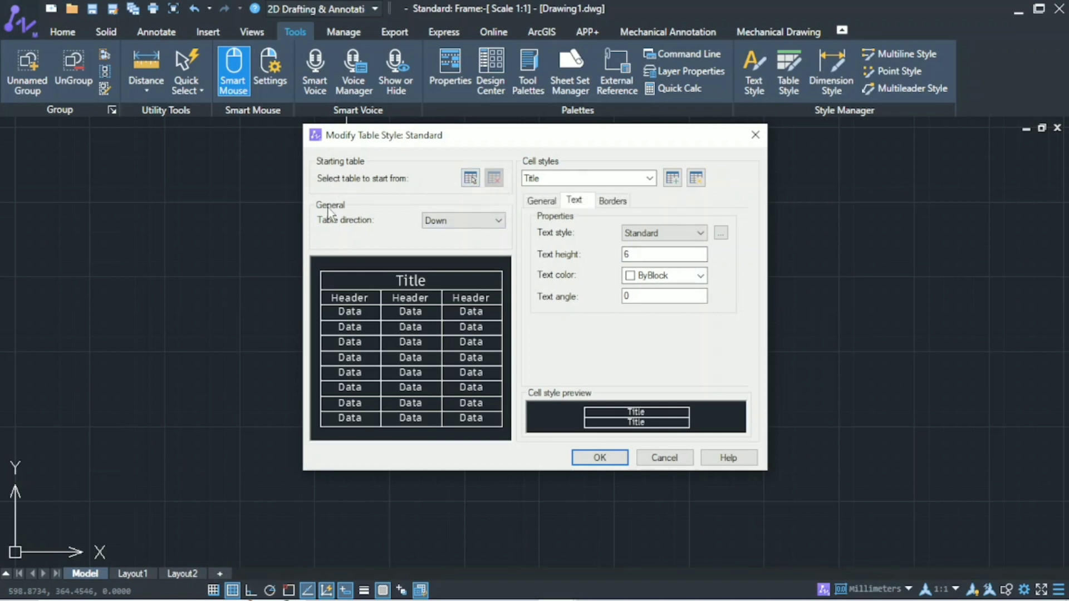
Try the Up table direction for the Standard style and set it back to Down
{"action": "left_click", "coordinate": [462, 220]}
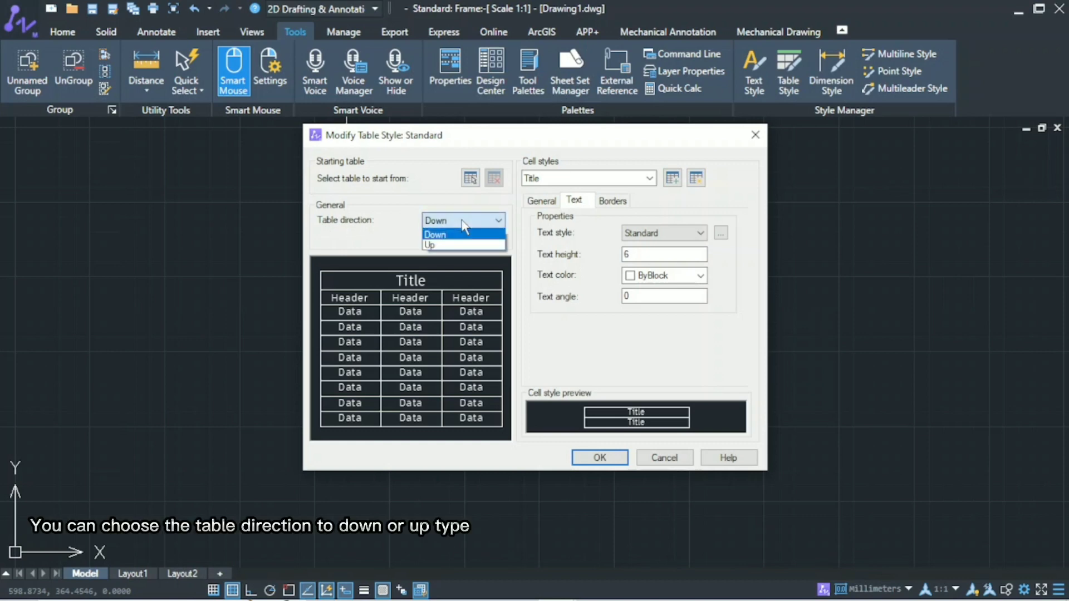
{"action": "left_click", "coordinate": [463, 245]}
{"action": "left_click", "coordinate": [462, 221]}
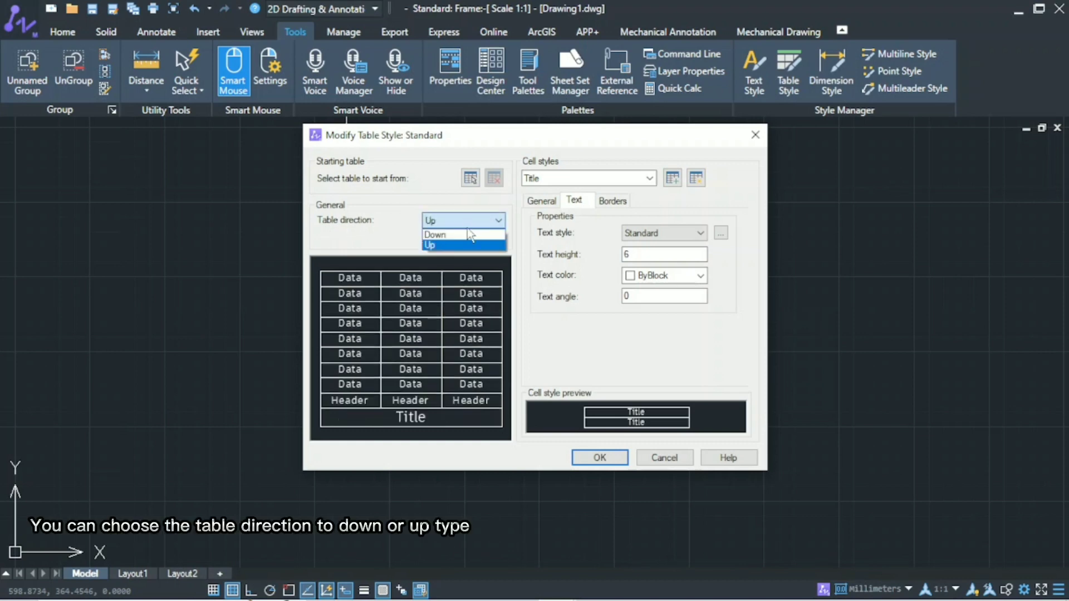
{"action": "left_click", "coordinate": [464, 234]}
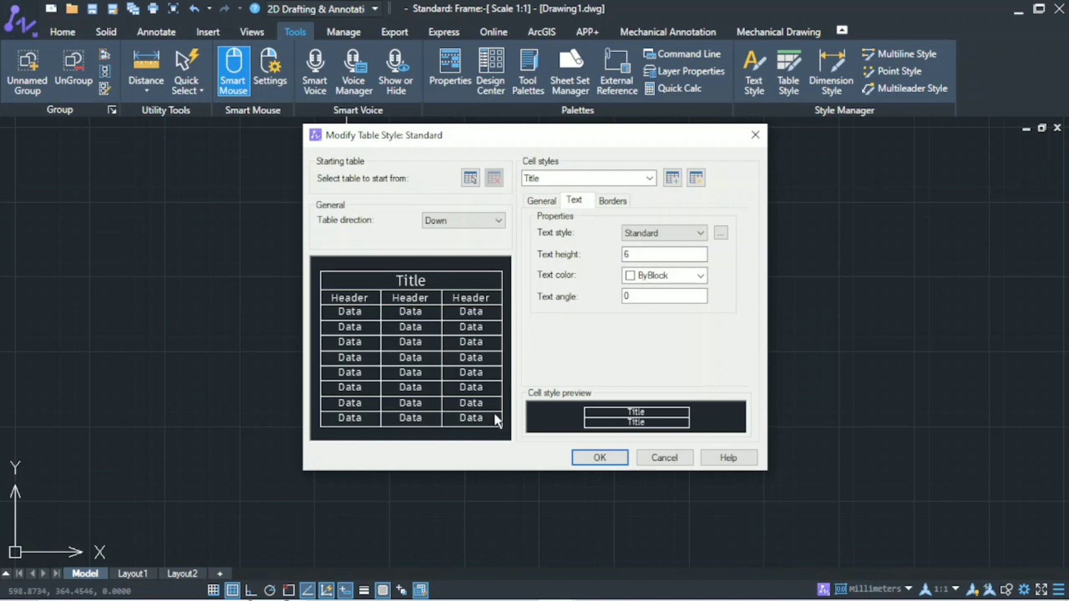
Go through the Data, Header and Title cell styles, finishing with Data as the cell style for editing
{"action": "left_click", "coordinate": [649, 178]}
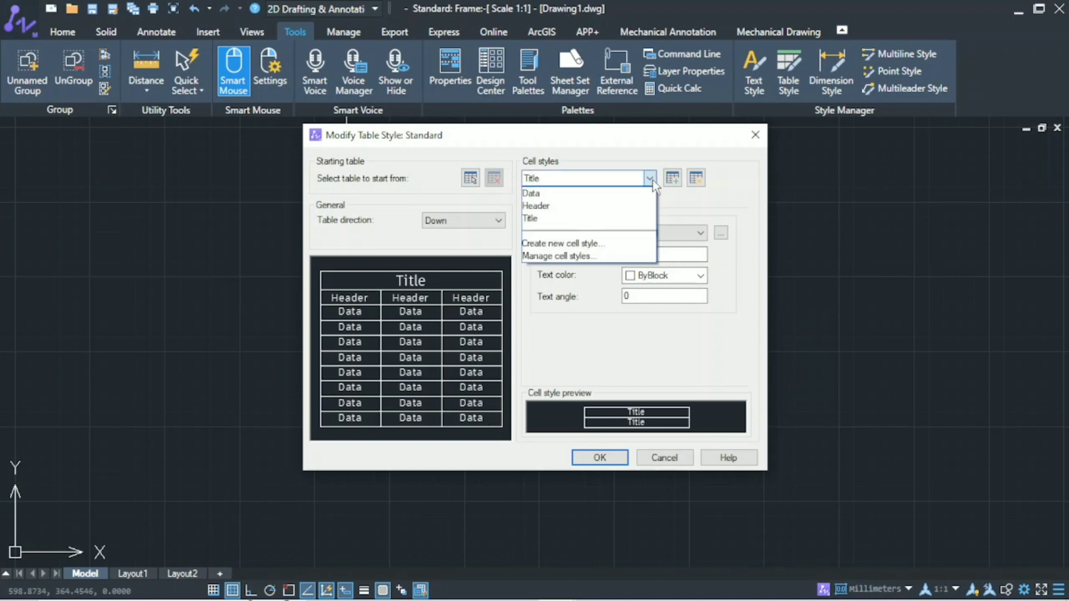
{"action": "left_click", "coordinate": [618, 189]}
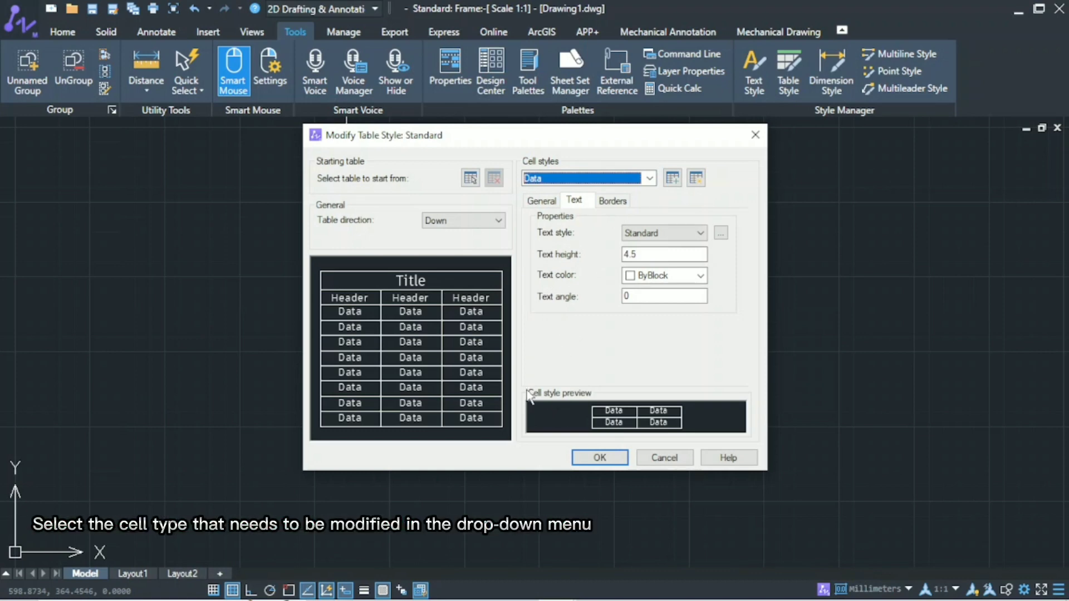
{"action": "left_click", "coordinate": [650, 178]}
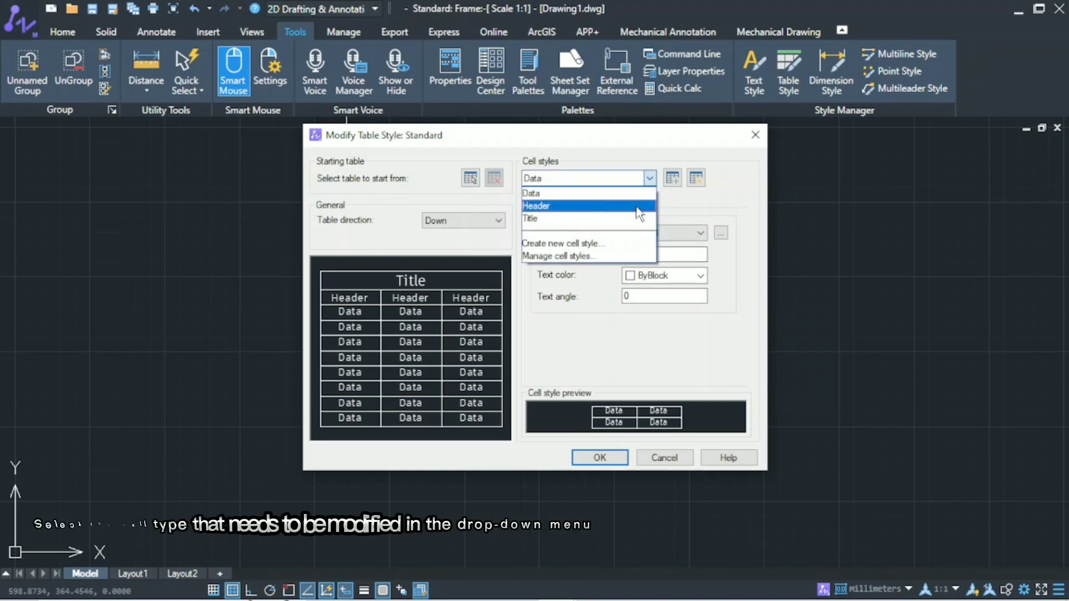
{"action": "left_click", "coordinate": [634, 205]}
{"action": "left_click", "coordinate": [637, 179]}
{"action": "left_click", "coordinate": [626, 217]}
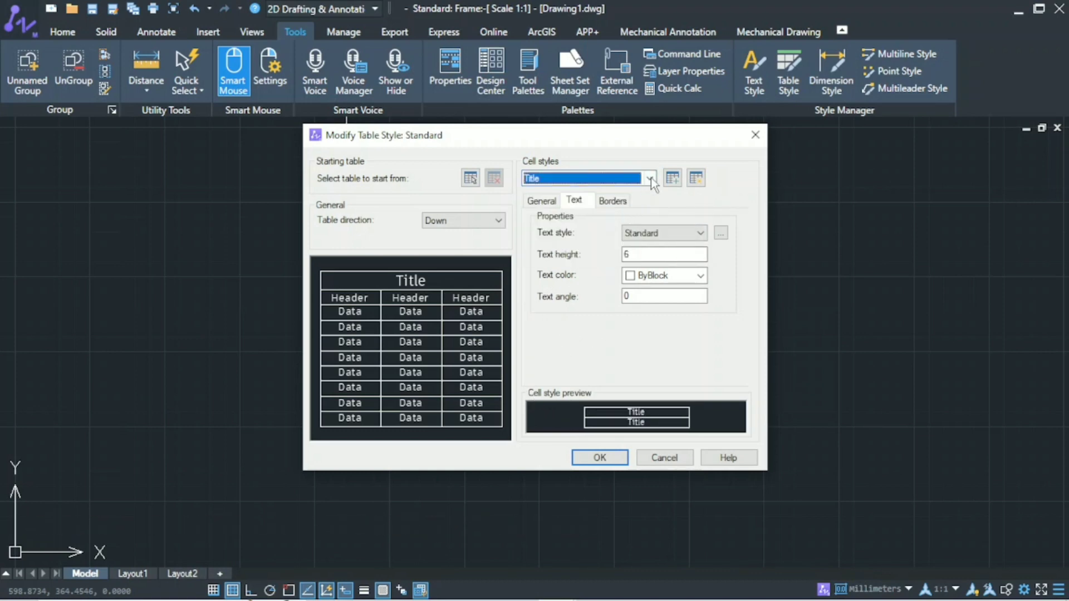
{"action": "left_click", "coordinate": [649, 178]}
{"action": "left_click", "coordinate": [627, 194]}
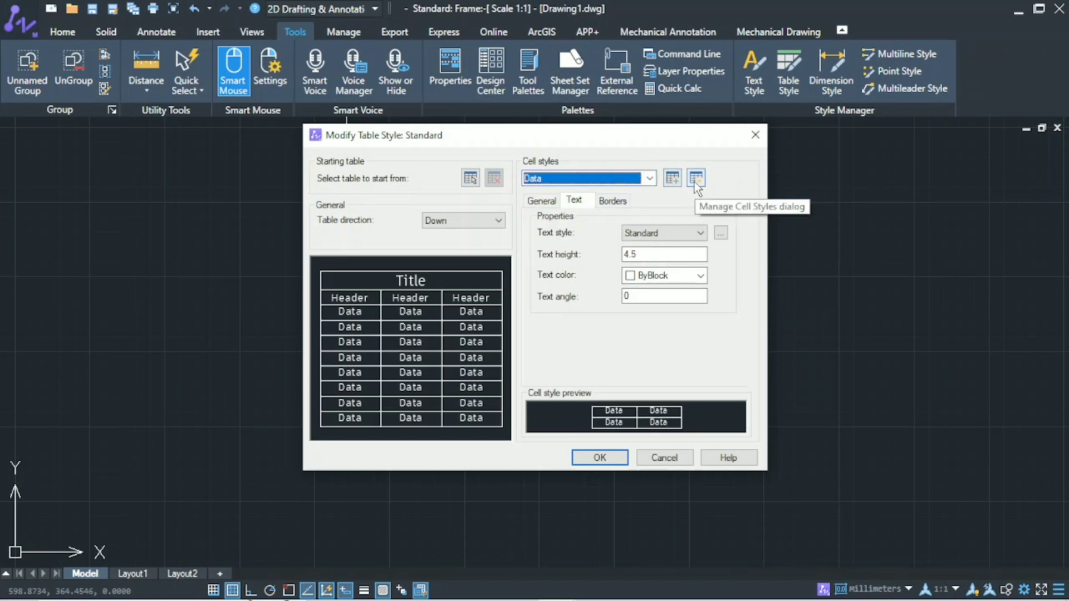
{"action": "left_click", "coordinate": [673, 179]}
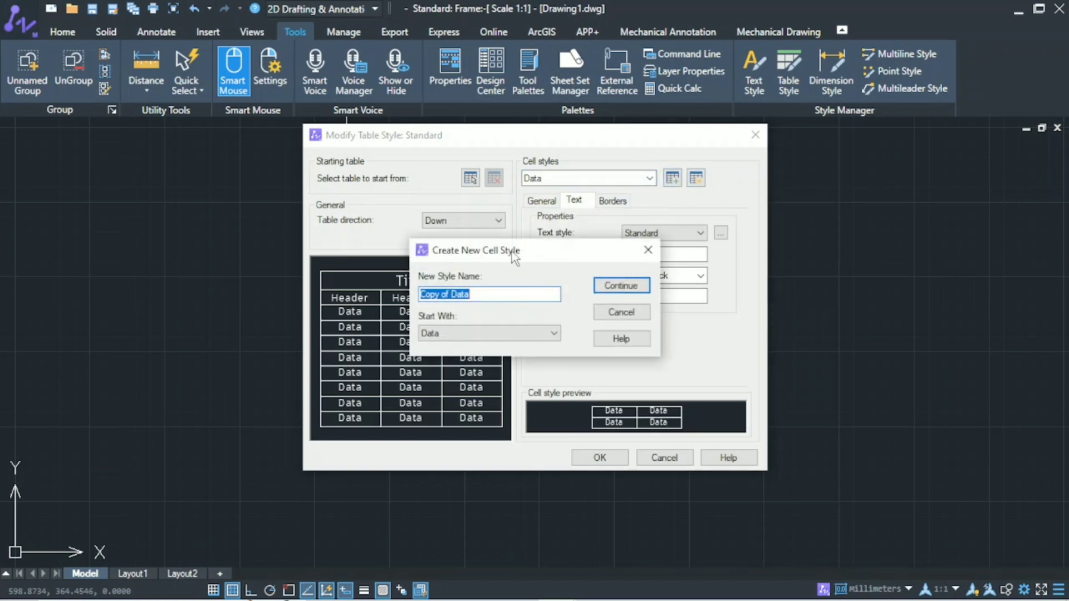
{"action": "left_click", "coordinate": [471, 332]}
{"action": "left_click", "coordinate": [518, 332]}
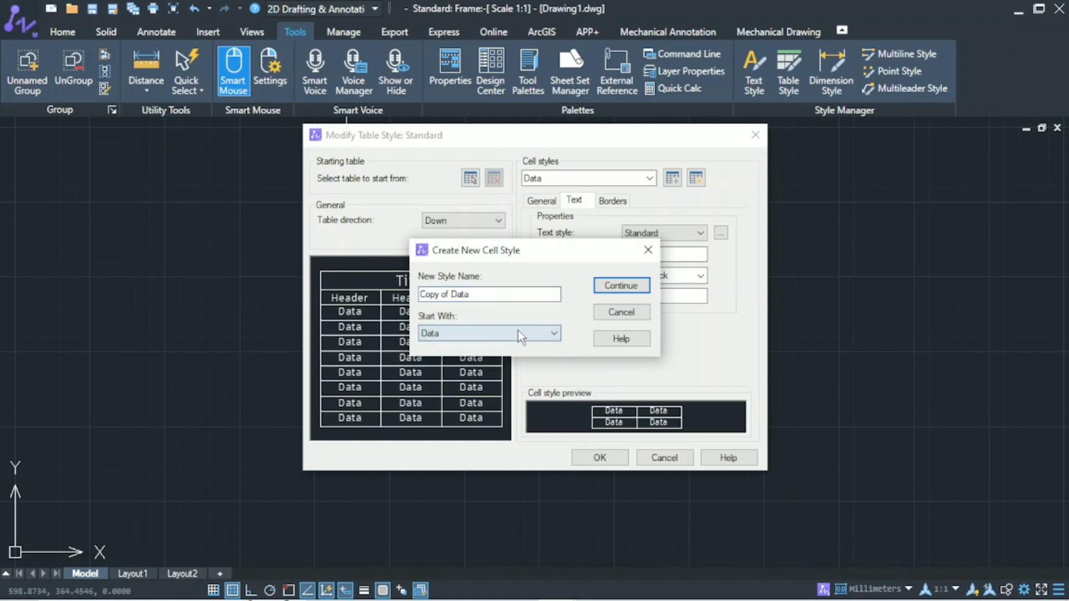
{"action": "left_click", "coordinate": [598, 314]}
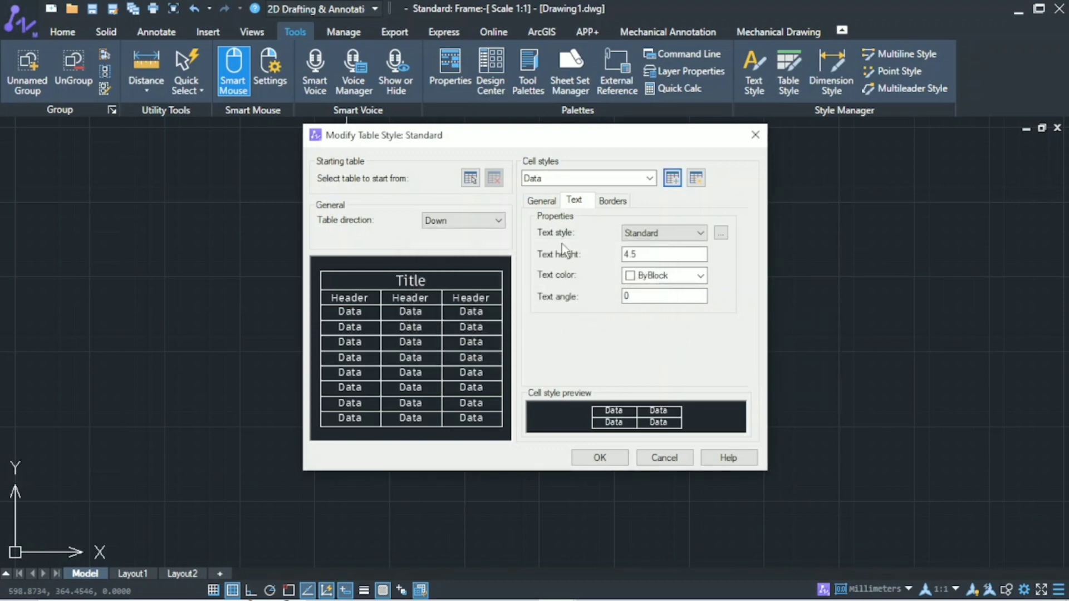
In the Data cell style's general properties, keep the fill color at None and set the alignment to Middle Center
{"action": "left_click", "coordinate": [556, 202]}
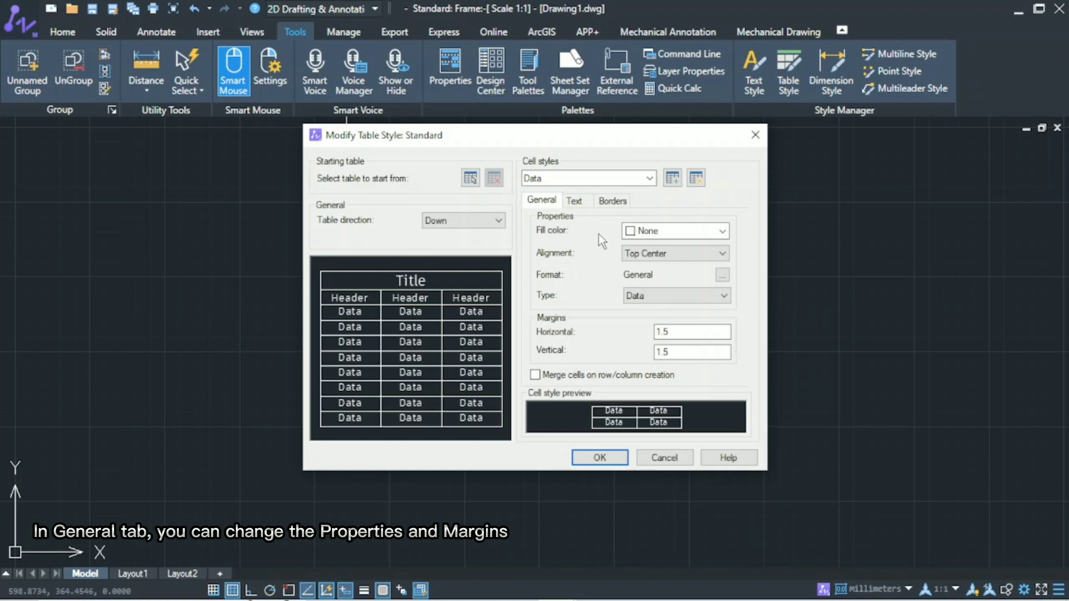
{"action": "left_click", "coordinate": [718, 230]}
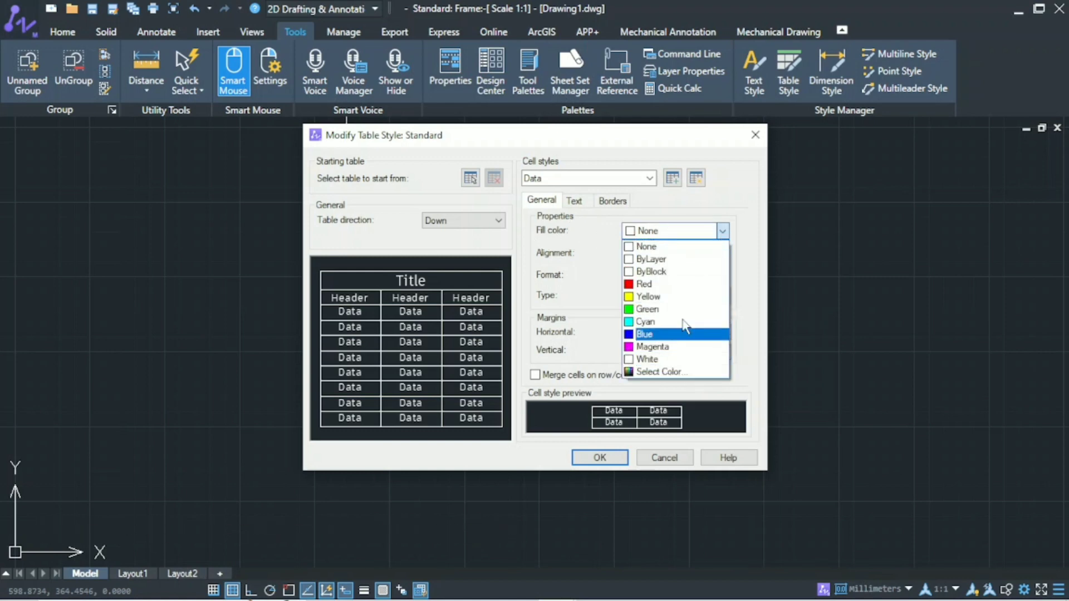
{"action": "left_click", "coordinate": [648, 247]}
{"action": "left_click", "coordinate": [645, 254]}
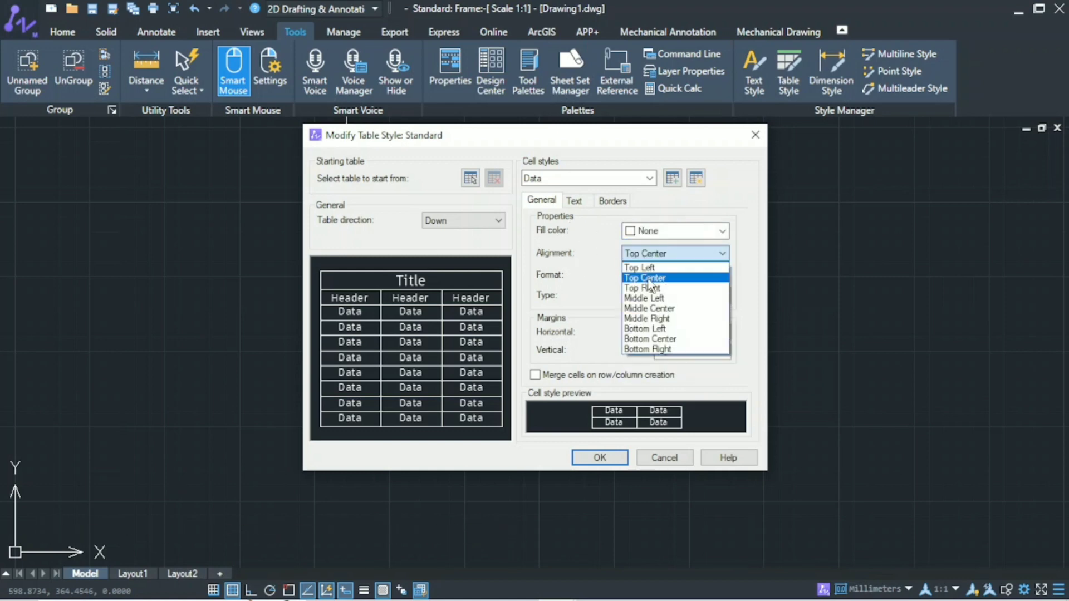
{"action": "left_click", "coordinate": [667, 308]}
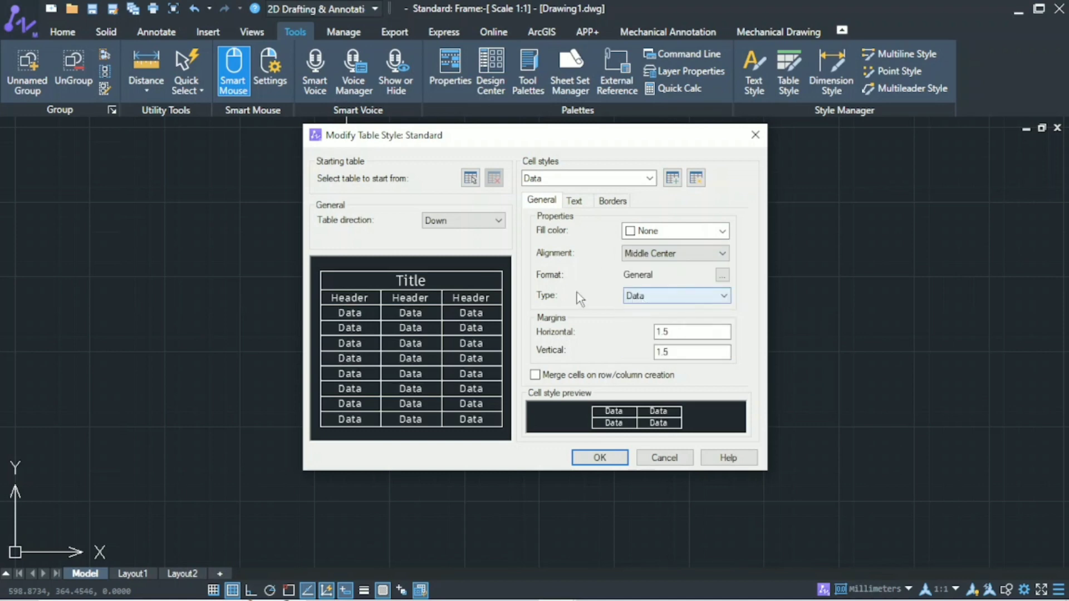
Review the available data types for the Data cell format and keep General
{"action": "left_click", "coordinate": [722, 275]}
{"action": "left_click", "coordinate": [440, 207]}
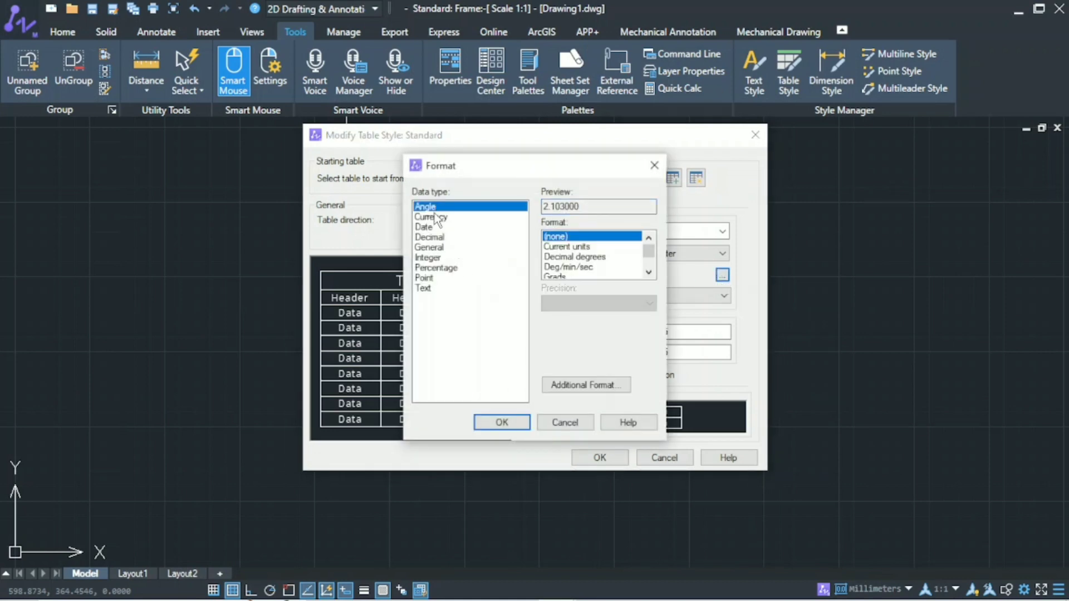
{"action": "left_click", "coordinate": [438, 217]}
{"action": "left_click", "coordinate": [438, 227]}
{"action": "left_click", "coordinate": [440, 237]}
{"action": "left_click", "coordinate": [443, 258]}
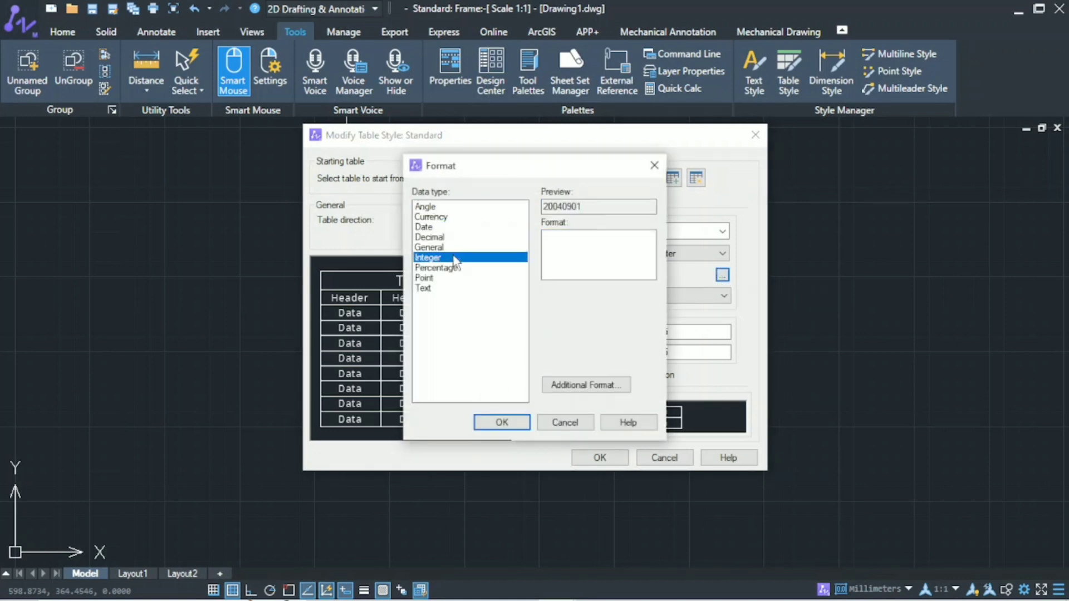
{"action": "left_click", "coordinate": [447, 268]}
{"action": "left_click", "coordinate": [443, 278]}
{"action": "left_click", "coordinate": [446, 288]}
{"action": "left_click", "coordinate": [484, 247]}
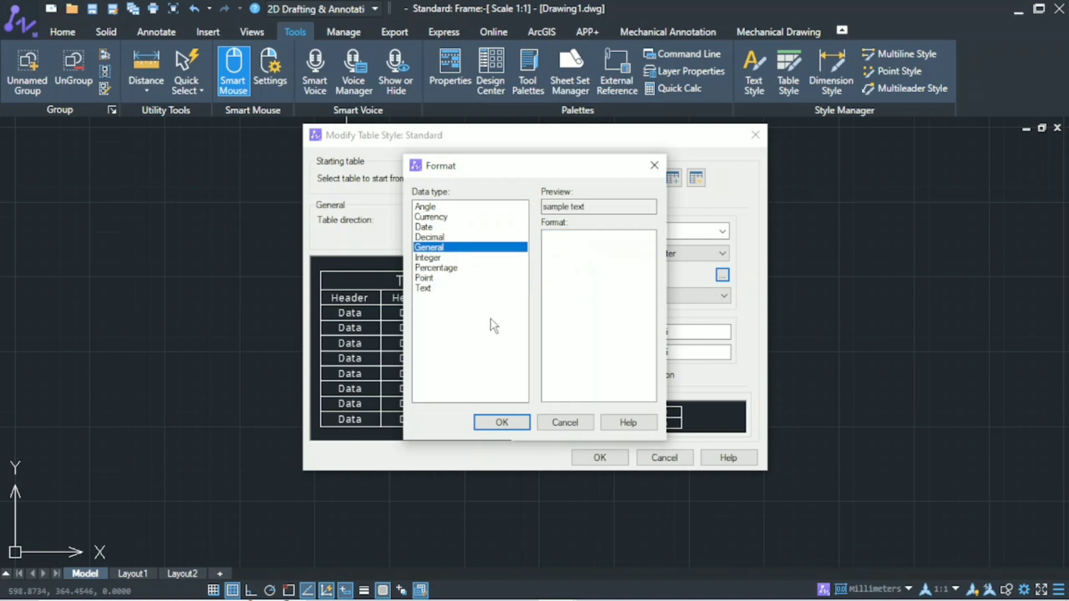
{"action": "left_click", "coordinate": [502, 422]}
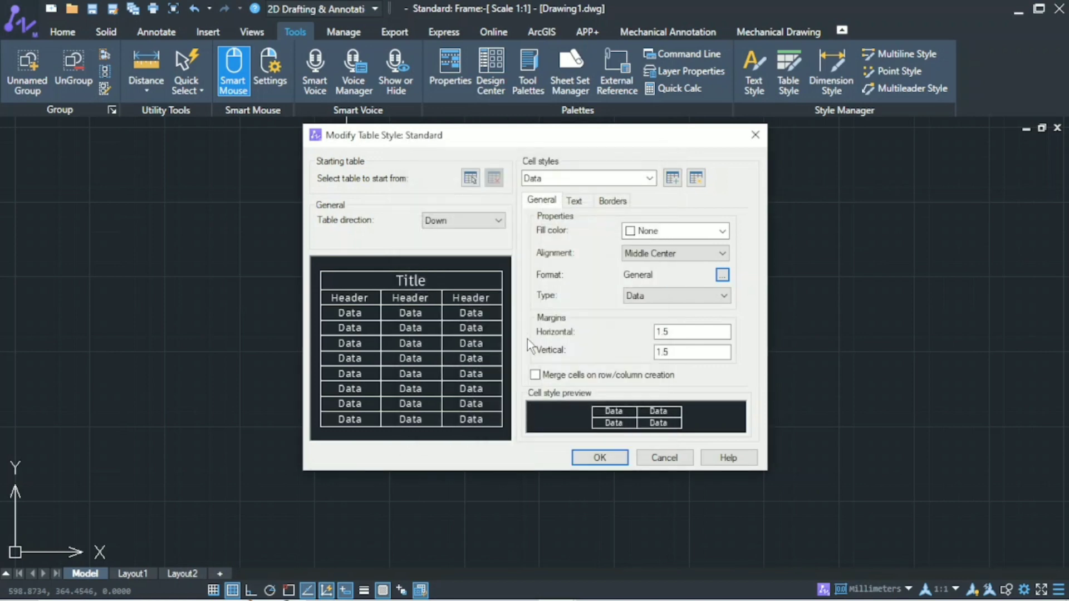
Try another cell type for the Data cell style and set it back to Data
{"action": "left_click", "coordinate": [658, 296]}
{"action": "left_click", "coordinate": [660, 321]}
{"action": "left_click", "coordinate": [663, 299]}
{"action": "left_click", "coordinate": [664, 309]}
Look through the existing styles in the cell style manager and create a cell style named Copy of Title based on Title
{"action": "left_click", "coordinate": [702, 184]}
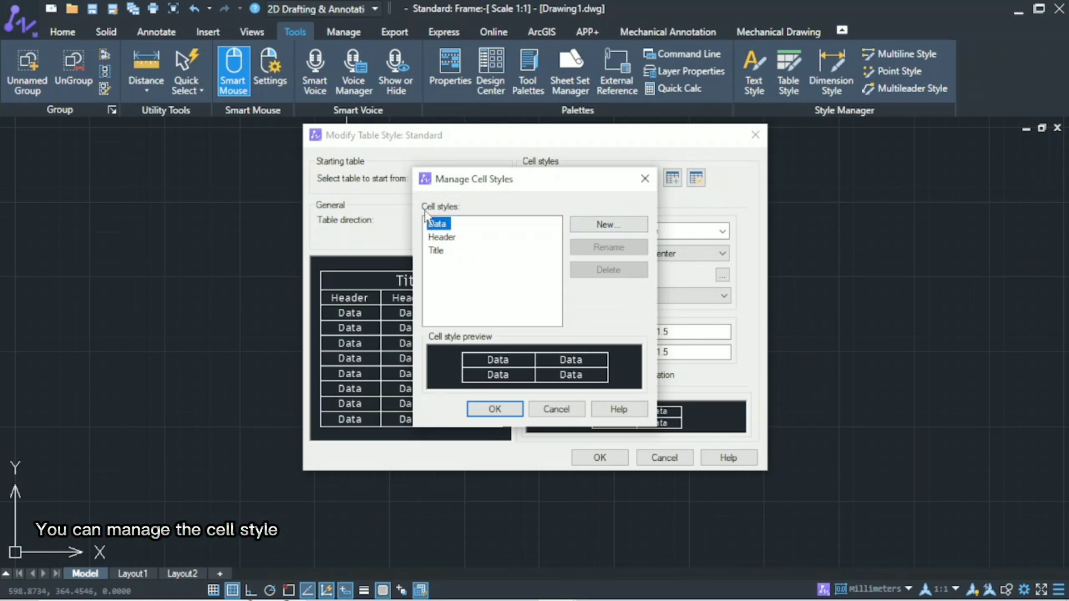
{"action": "left_click", "coordinate": [445, 238]}
{"action": "left_click", "coordinate": [444, 252]}
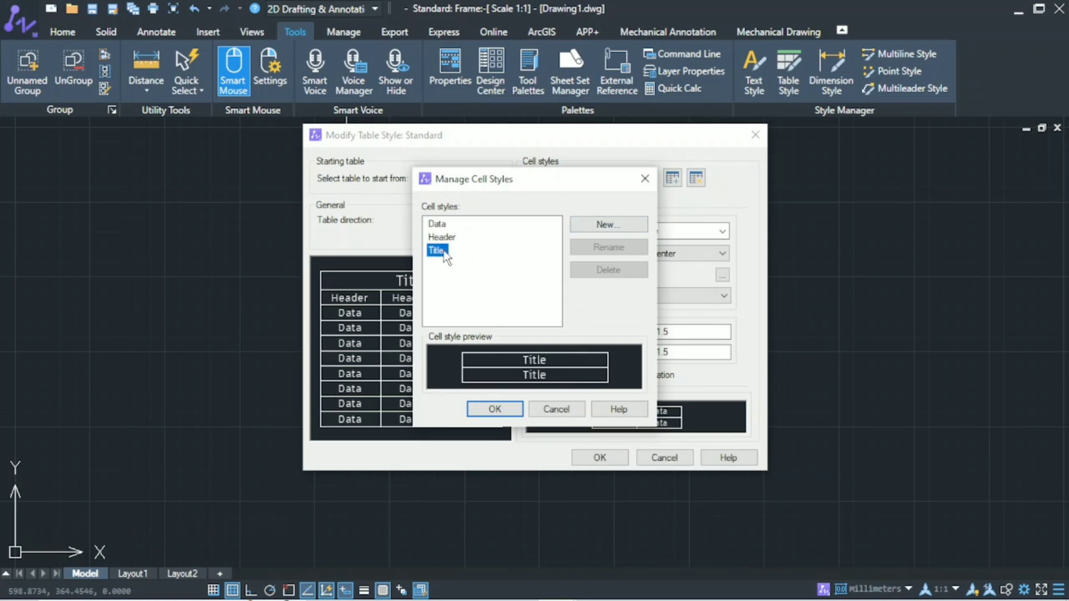
{"action": "left_click", "coordinate": [580, 227]}
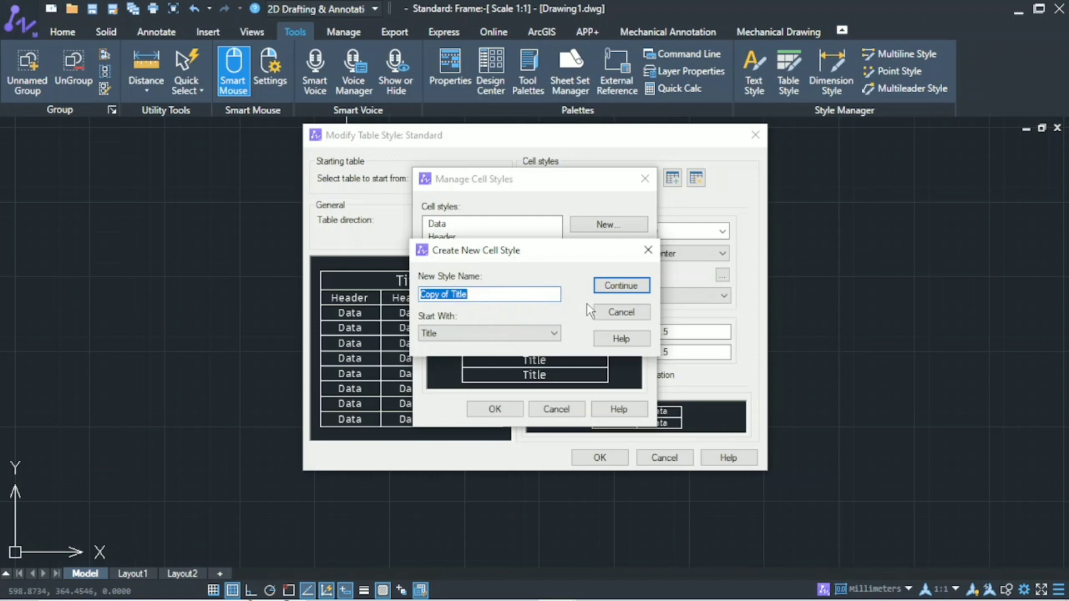
{"action": "left_click", "coordinate": [458, 331]}
{"action": "left_click", "coordinate": [480, 335]}
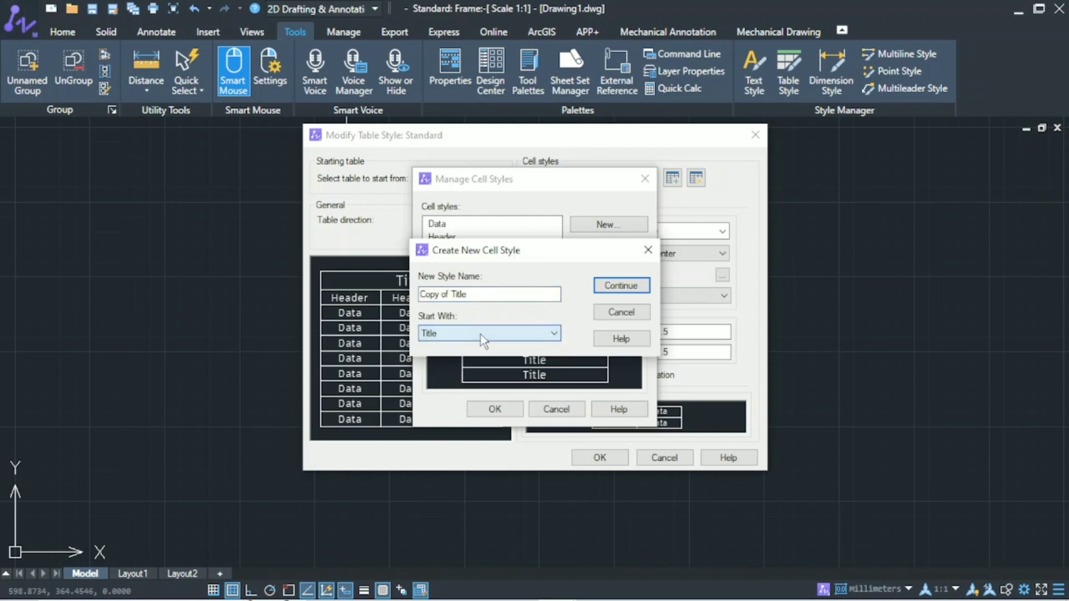
{"action": "left_click", "coordinate": [604, 290]}
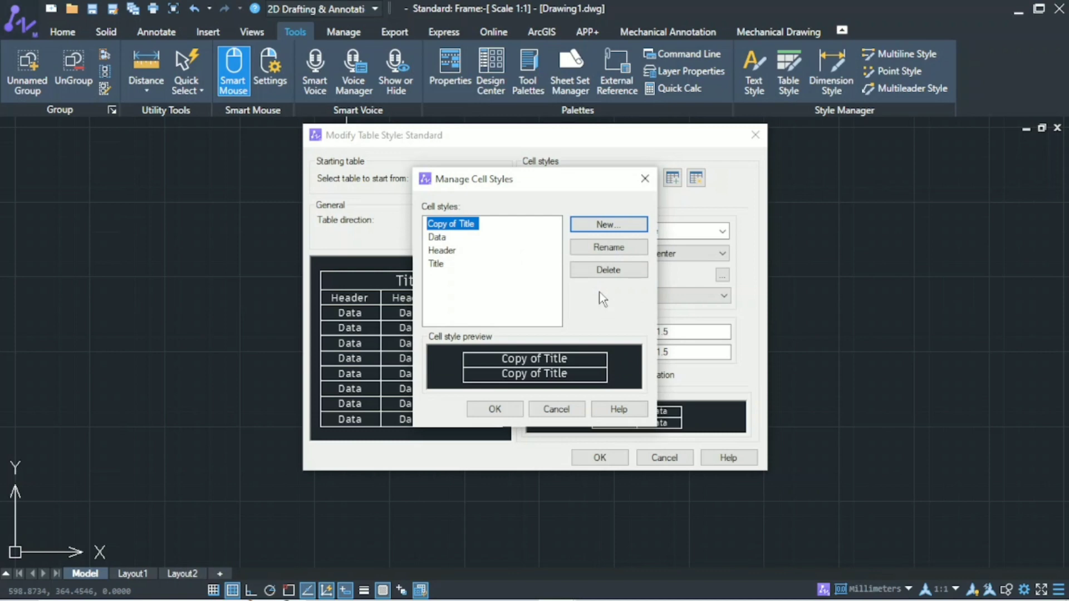
Delete the Copy of Title cell style and leave the cell style manager
{"action": "right_click", "coordinate": [478, 225]}
{"action": "left_click", "coordinate": [504, 264]}
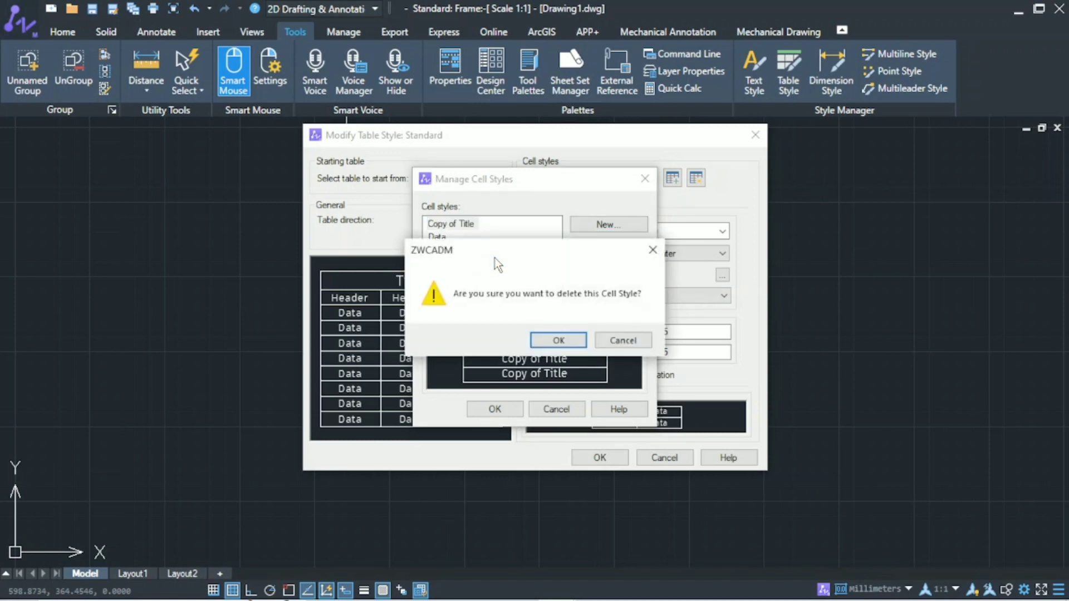
{"action": "left_click", "coordinate": [543, 340]}
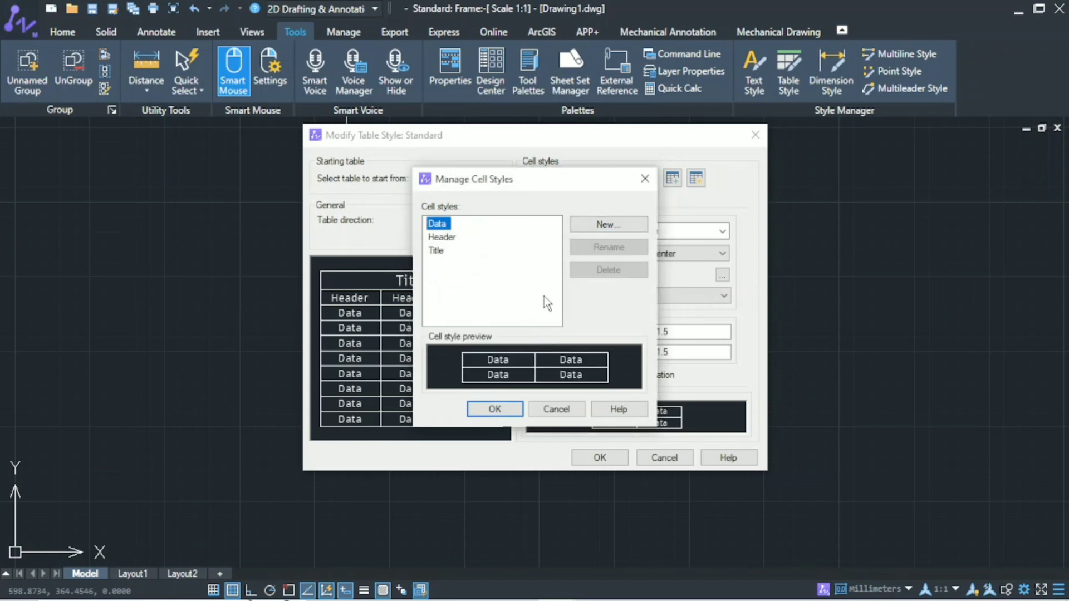
{"action": "left_click", "coordinate": [579, 404]}
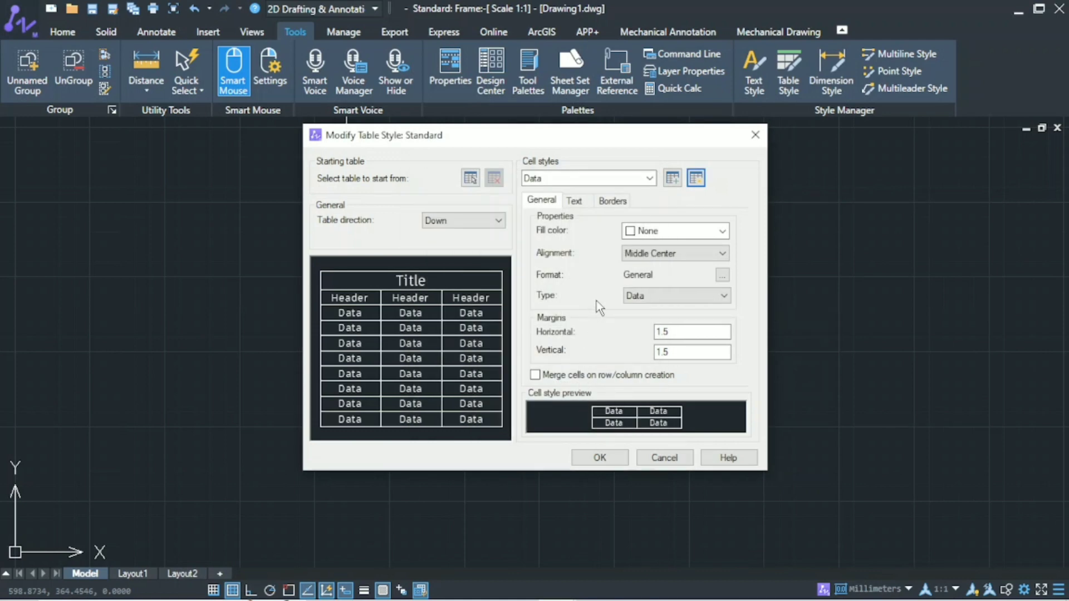
Accept the Standard table style changes and create a new table style named ZWCAD_2023 based on Standard
{"action": "left_click", "coordinate": [618, 458]}
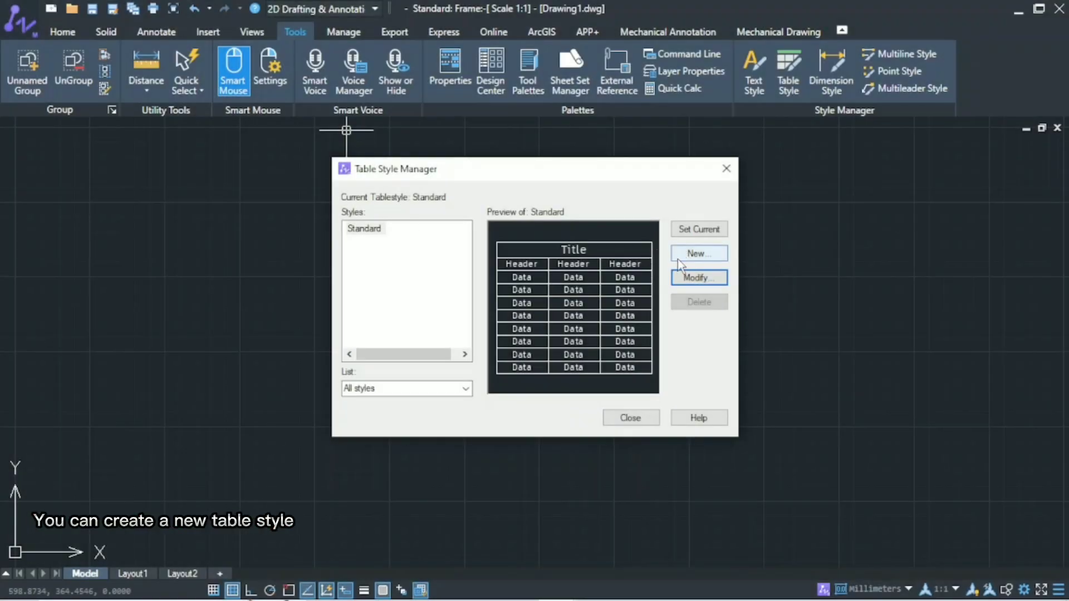
{"action": "left_click", "coordinate": [695, 254]}
{"action": "left_click", "coordinate": [552, 292]}
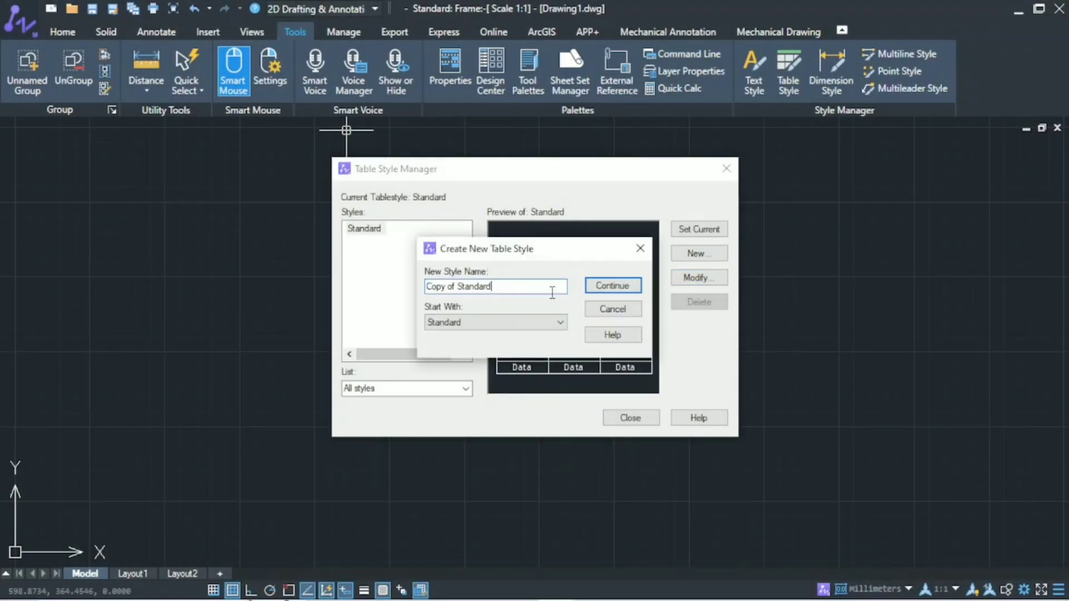
{"action": "key", "text": "BackSpace"}
{"action": "key", "text": "BackSpace"}
{"action": "key", "text": "BackSpace"}
{"action": "key", "text": "BackSpace"}
{"action": "key", "text": "BackSpace"}
{"action": "key", "text": "BackSpace"}
{"action": "key", "text": "BackSpace"}
{"action": "key", "text": "BackSpace"}
{"action": "key", "text": "BackSpace"}
{"action": "key", "text": "BackSpace"}
{"action": "key", "text": "BackSpace"}
{"action": "key", "text": "BackSpace"}
{"action": "key", "text": "BackSpace"}
{"action": "key", "text": "BackSpace"}
{"action": "key", "text": "BackSpace"}
{"action": "key", "text": "BackSpace"}
{"action": "type", "text": "Z"}
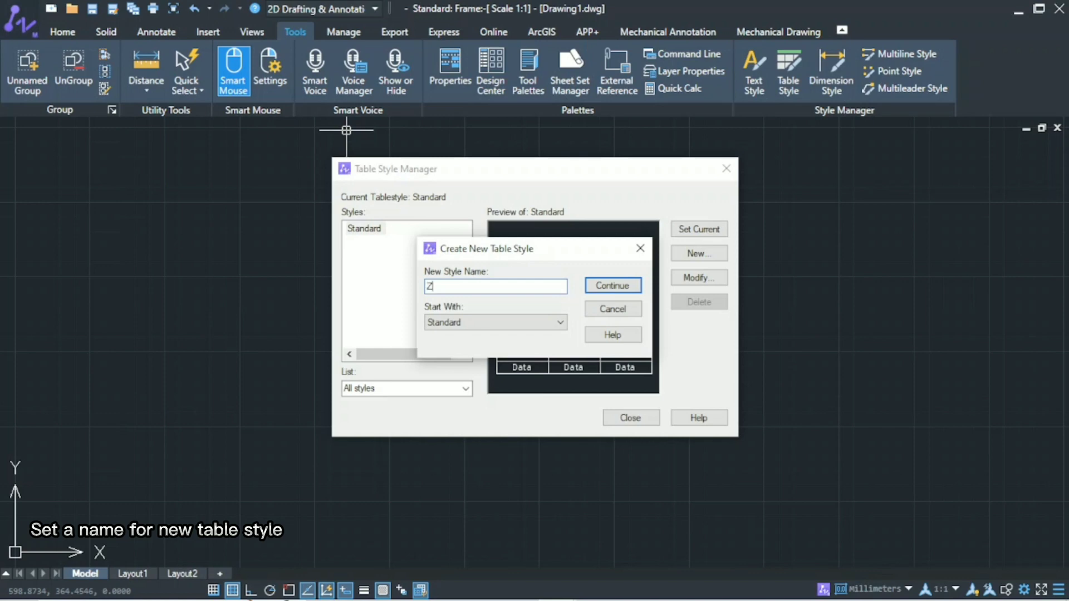
{"action": "type", "text": "WCAD"}
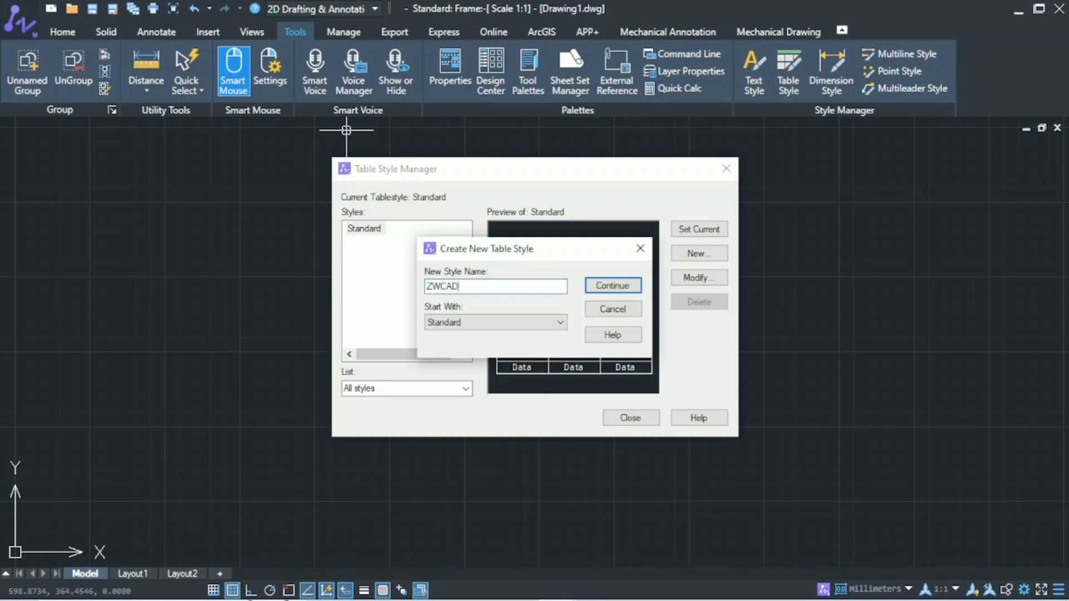
{"action": "type", "text": "_2023"}
{"action": "left_click", "coordinate": [474, 322]}
{"action": "left_click", "coordinate": [474, 334]}
{"action": "left_click", "coordinate": [589, 288]}
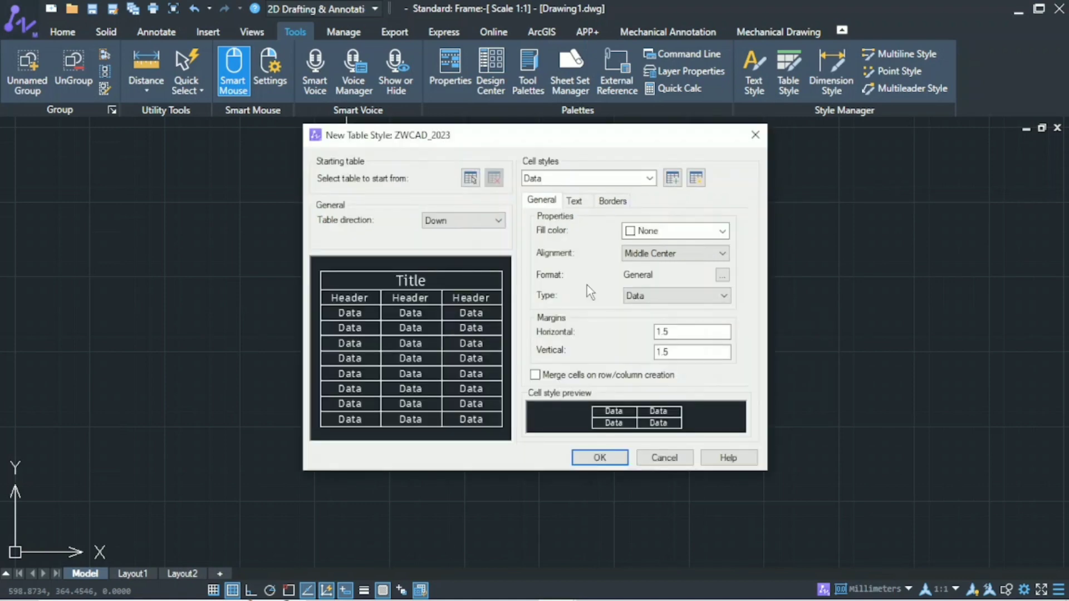
Set the table direction of the ZWCAD_2023 style to Up
{"action": "left_click", "coordinate": [452, 221]}
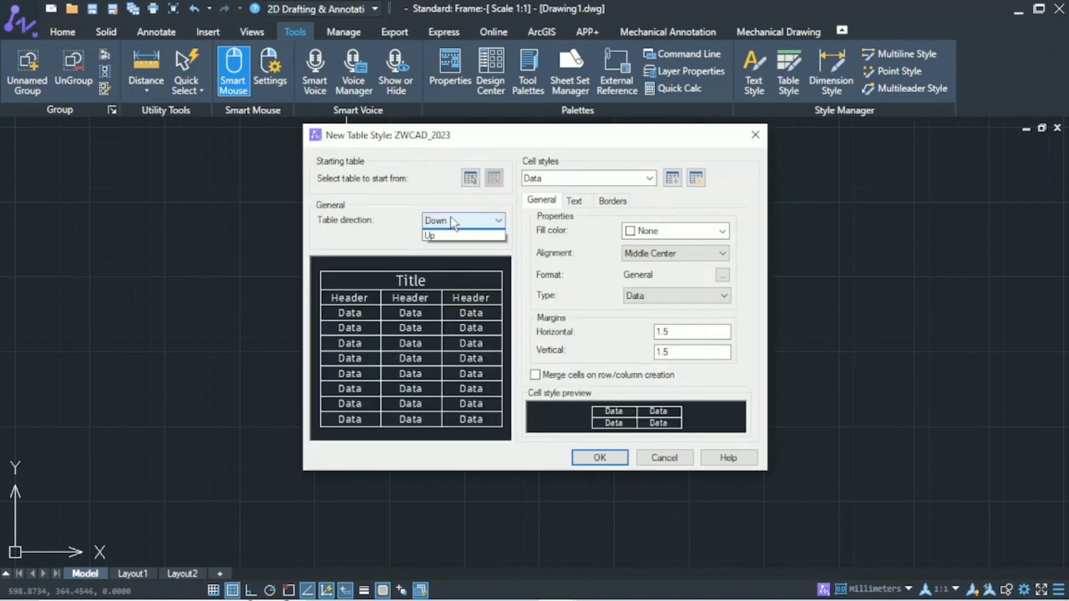
{"action": "left_click", "coordinate": [456, 236]}
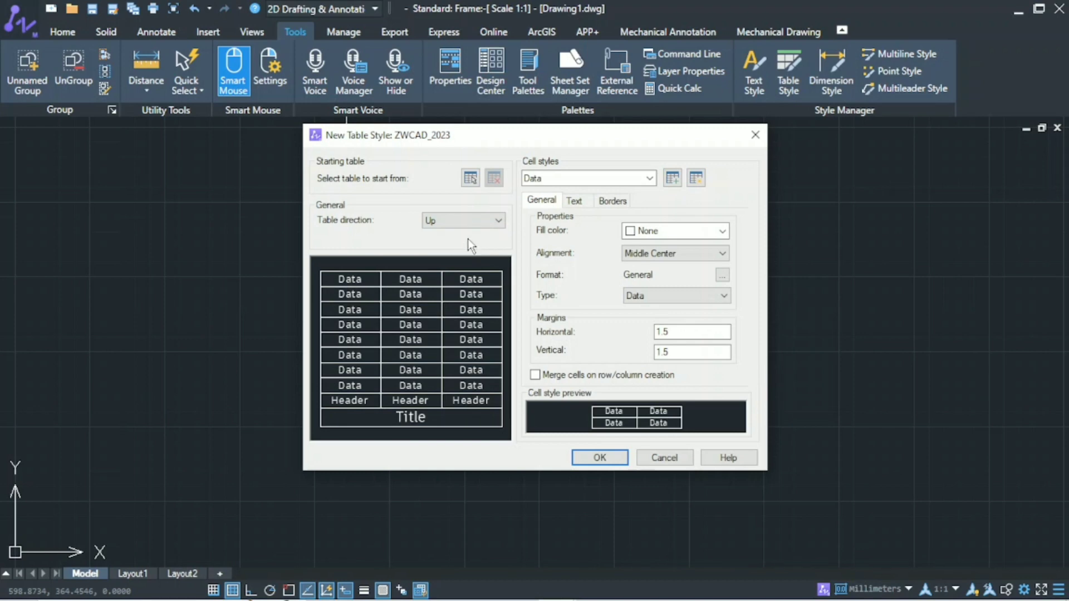
Set the table direction of the ZWCAD_2023 style to Down and select the Data cell style for editing
{"action": "left_click", "coordinate": [474, 221]}
{"action": "left_click", "coordinate": [486, 230]}
{"action": "left_click", "coordinate": [649, 179]}
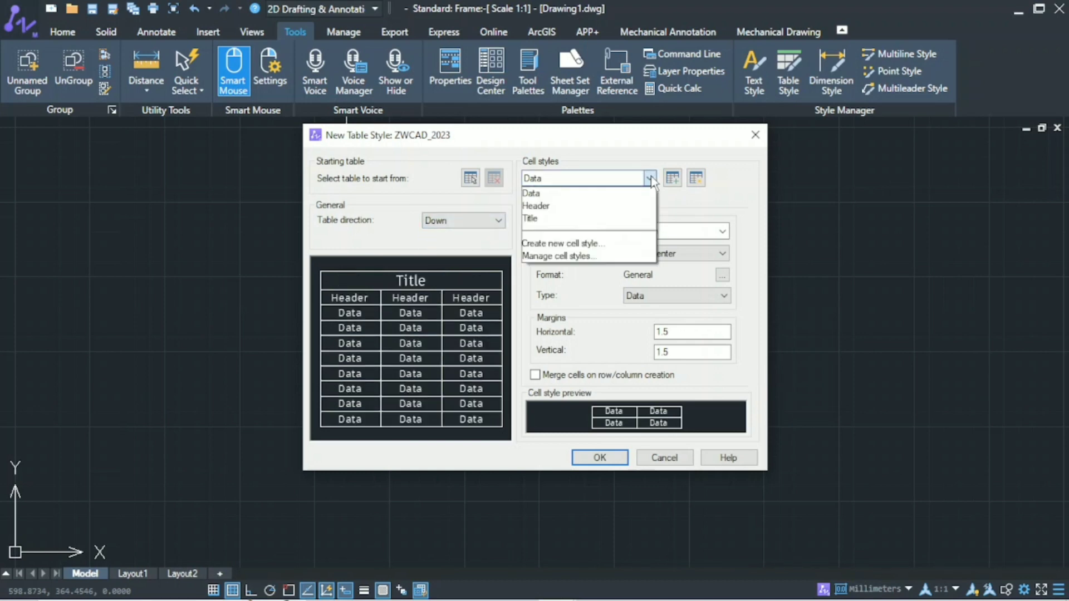
{"action": "left_click", "coordinate": [641, 194]}
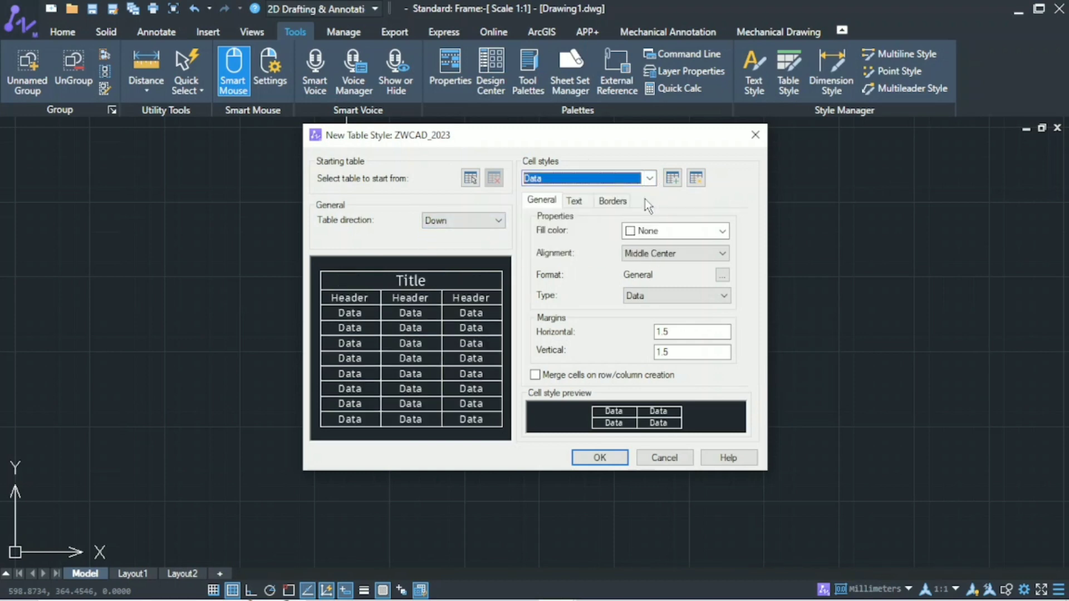
Review the Data cell style's text and general properties, including its type options, keeping the type as Data
{"action": "left_click", "coordinate": [572, 203]}
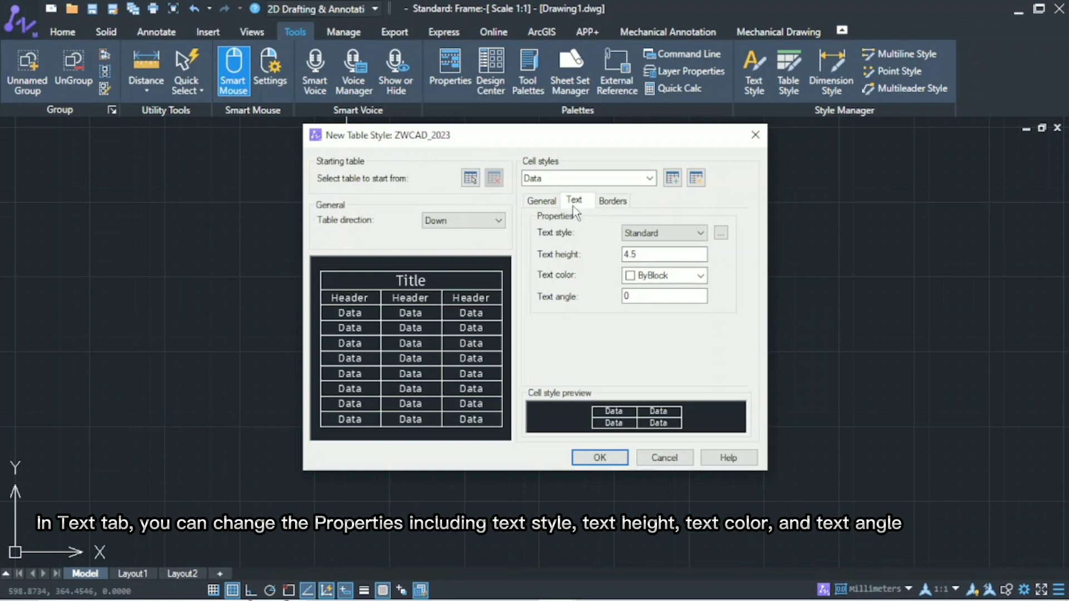
{"action": "left_click", "coordinate": [554, 202]}
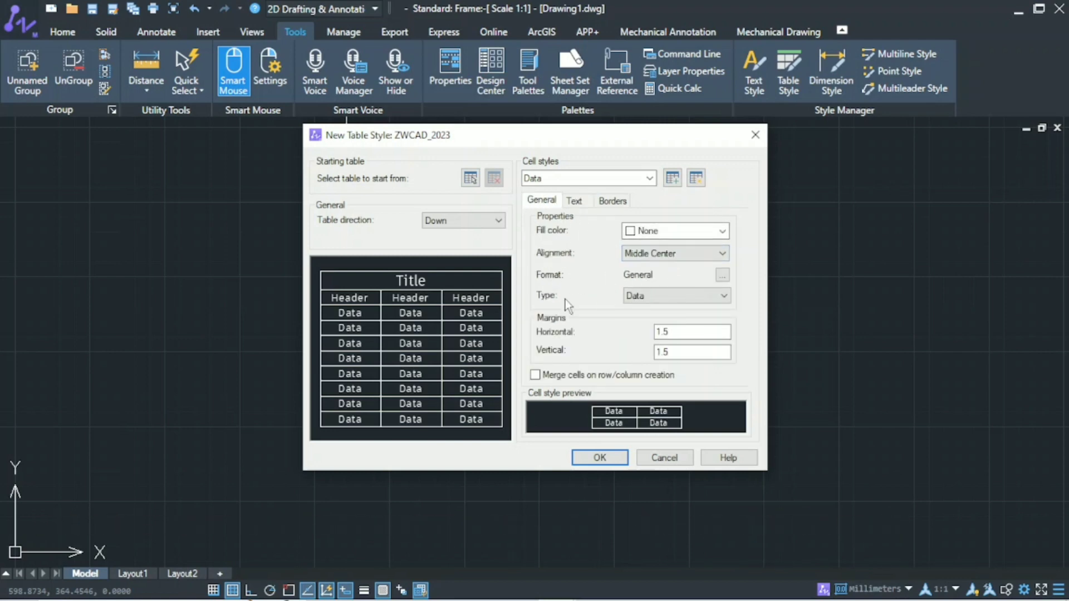
{"action": "left_click", "coordinate": [643, 296]}
{"action": "left_click", "coordinate": [635, 308]}
Keep the Standard text style for the Data cells, change that style's font to Bahnschrift, and apply the change
{"action": "left_click", "coordinate": [574, 200]}
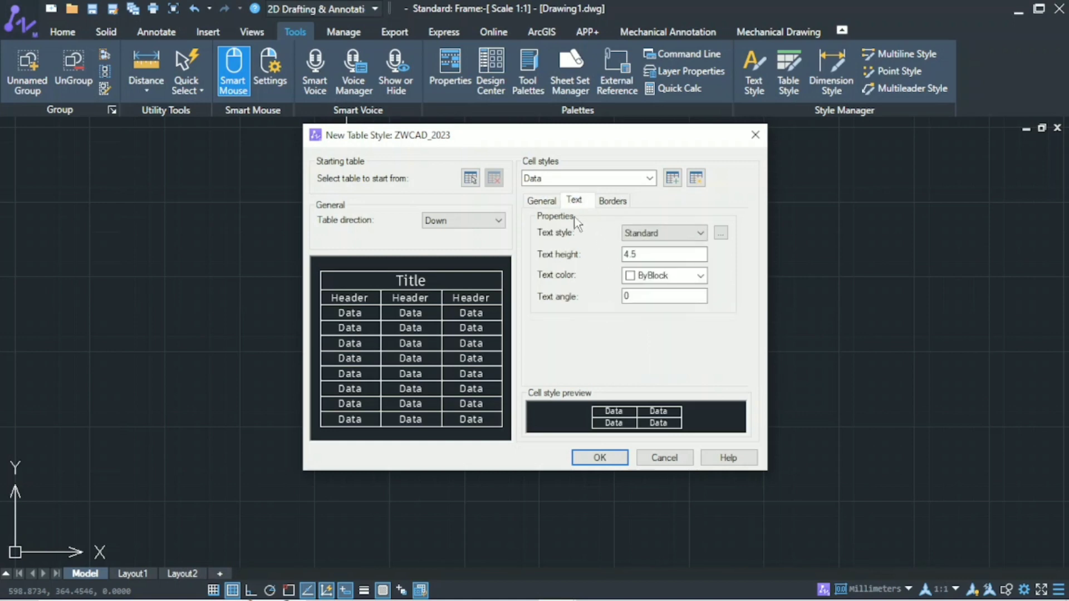
{"action": "left_click", "coordinate": [680, 237]}
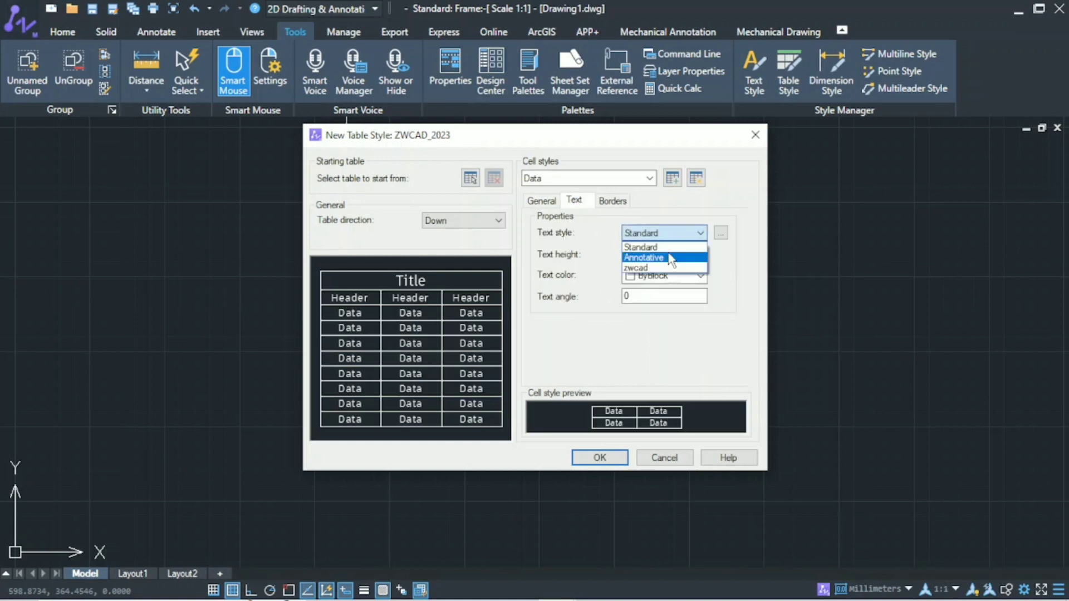
{"action": "left_click", "coordinate": [668, 246]}
{"action": "left_click", "coordinate": [720, 234]}
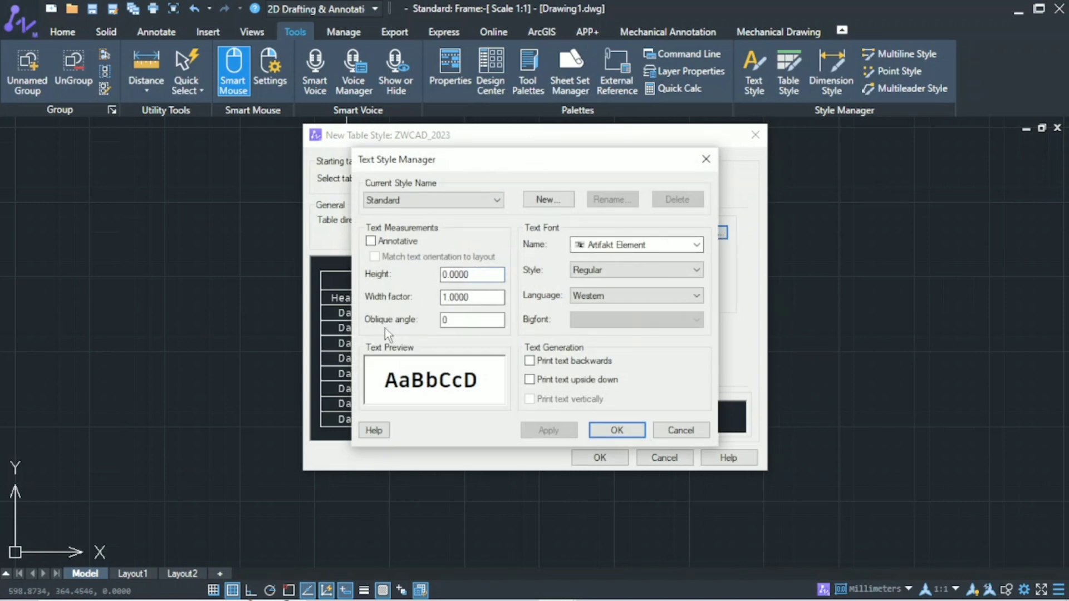
{"action": "left_click", "coordinate": [696, 245]}
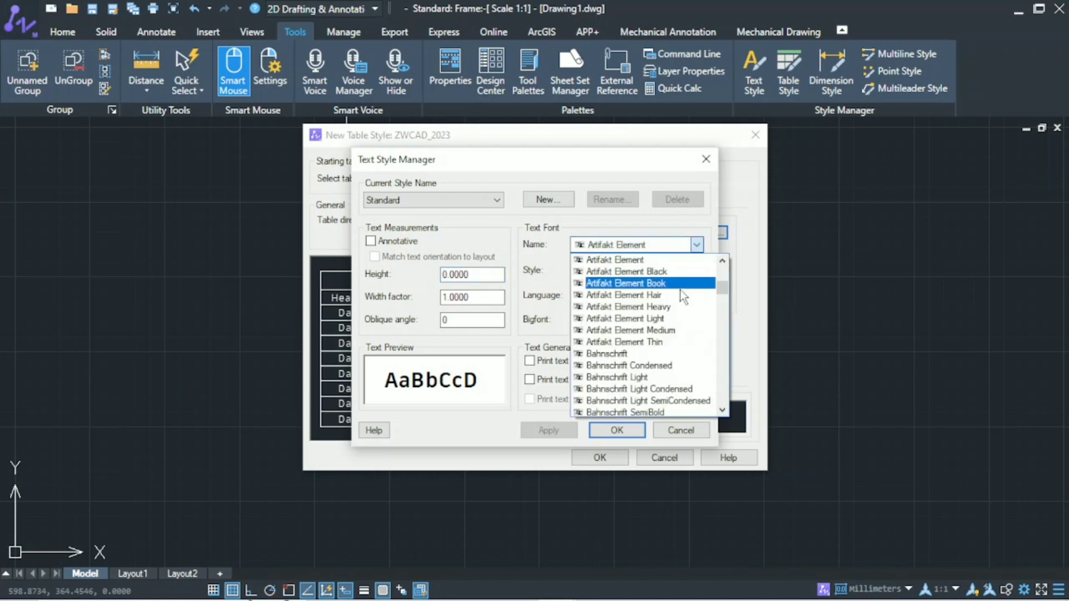
{"action": "left_click", "coordinate": [656, 354]}
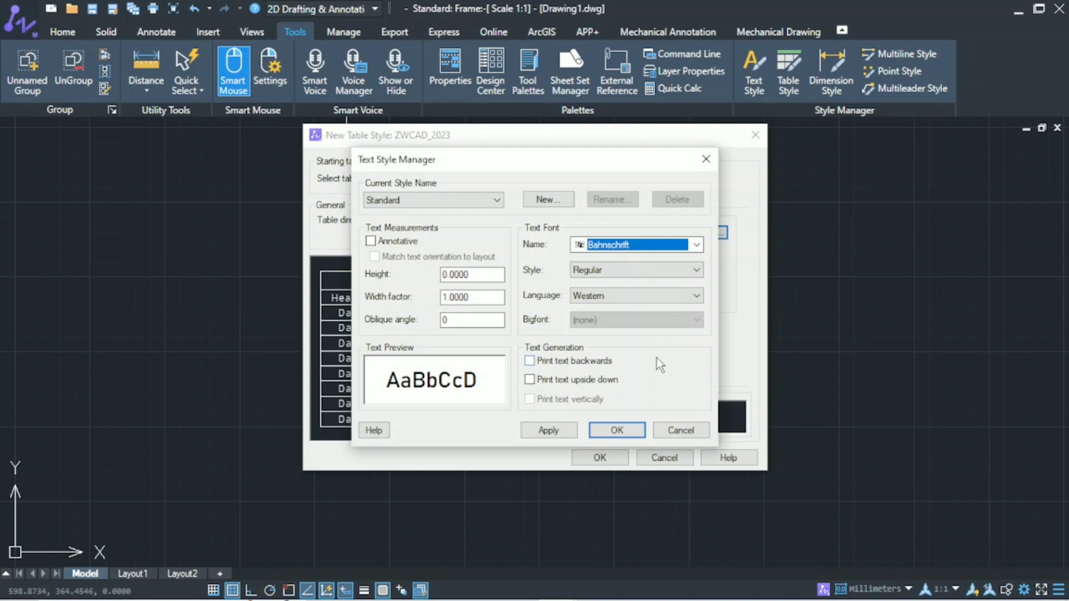
{"action": "left_click", "coordinate": [548, 429]}
{"action": "left_click", "coordinate": [596, 430]}
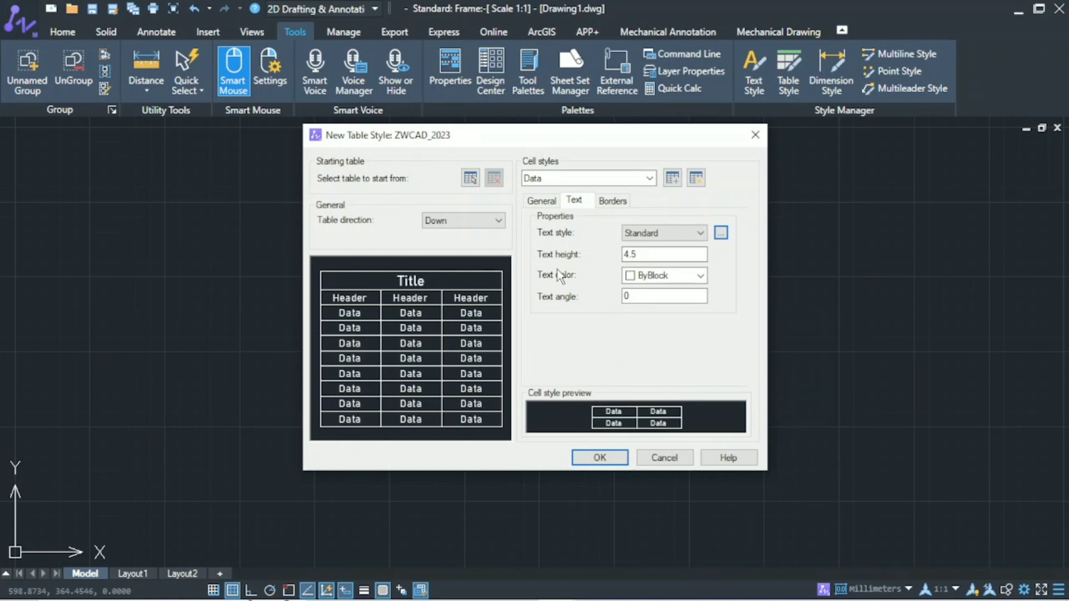
Set the text color of the Data cell style to ByLayer
{"action": "left_click", "coordinate": [648, 254]}
{"action": "left_click", "coordinate": [675, 275]}
{"action": "left_click", "coordinate": [651, 291]}
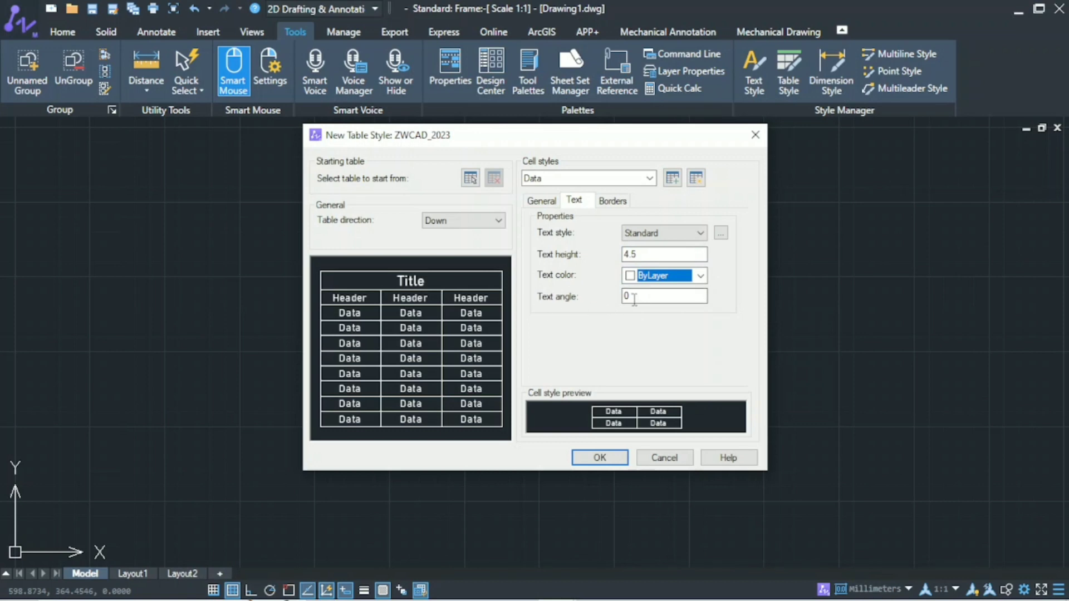
Set the Data cell style's border properties to ByBlock lineweight, ByBlock linetype and Red color
{"action": "left_click", "coordinate": [620, 199]}
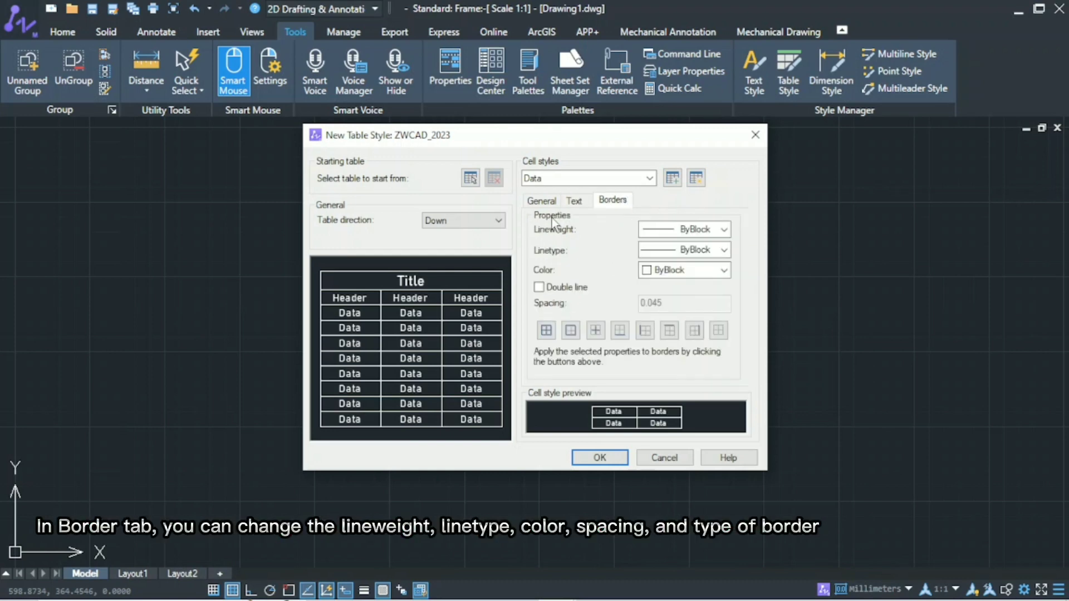
{"action": "left_click", "coordinate": [674, 230]}
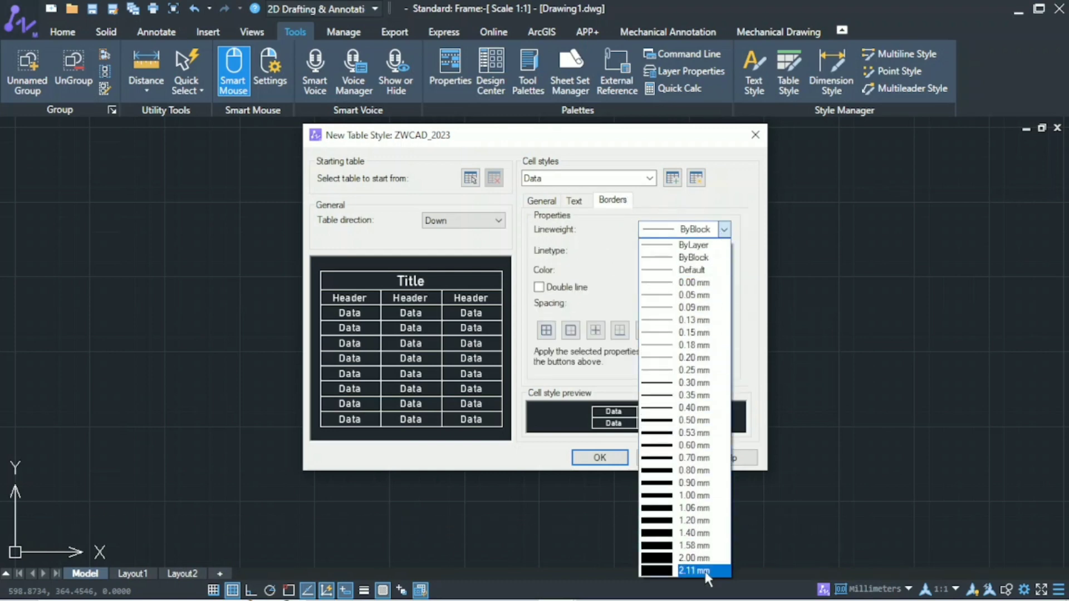
{"action": "left_click", "coordinate": [694, 258]}
{"action": "left_click", "coordinate": [715, 250]}
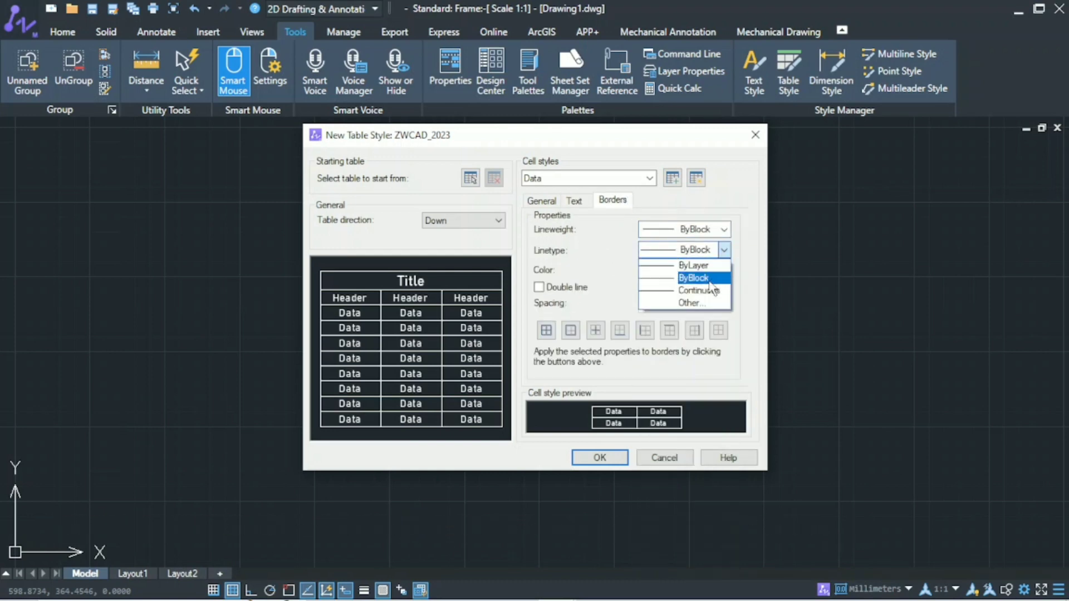
{"action": "left_click", "coordinate": [711, 283]}
{"action": "left_click", "coordinate": [724, 270]}
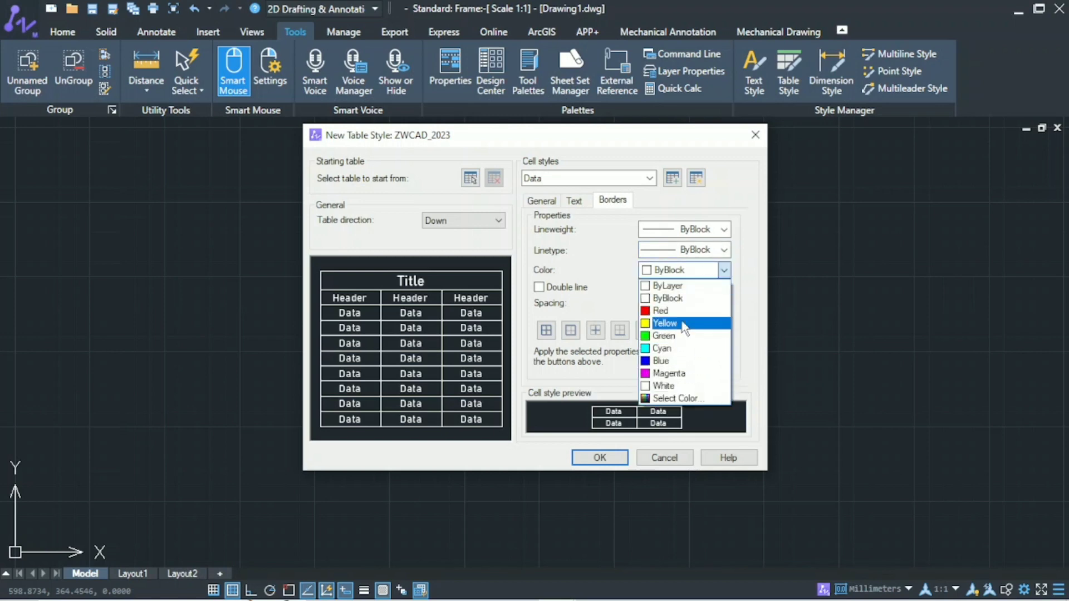
{"action": "left_click", "coordinate": [685, 311]}
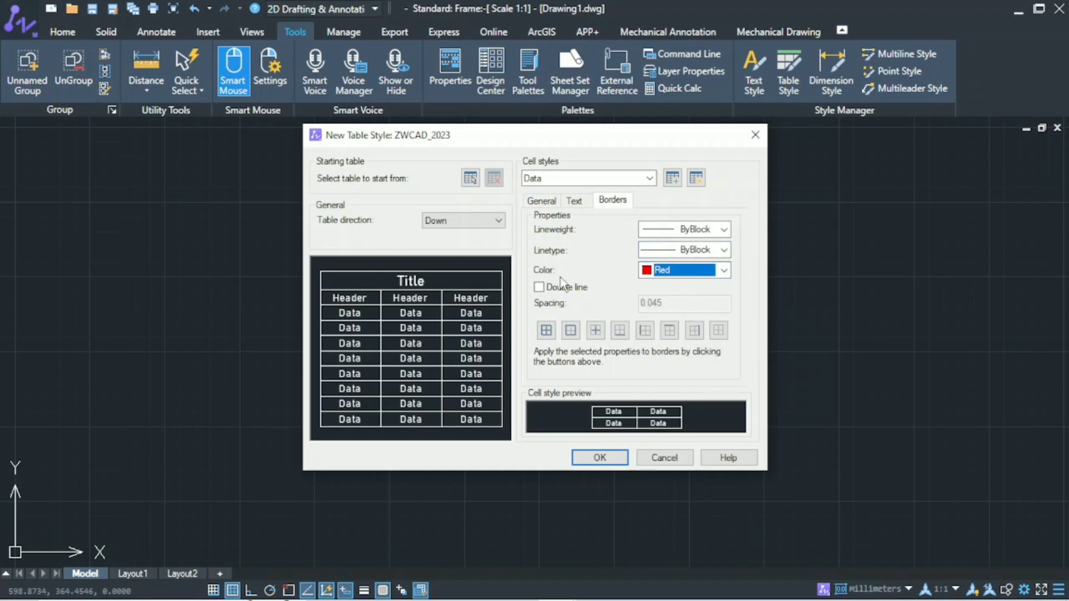
Enable double-line borders with 0.05 spacing and apply the border properties to all borders of the Data cells
{"action": "left_click", "coordinate": [540, 293]}
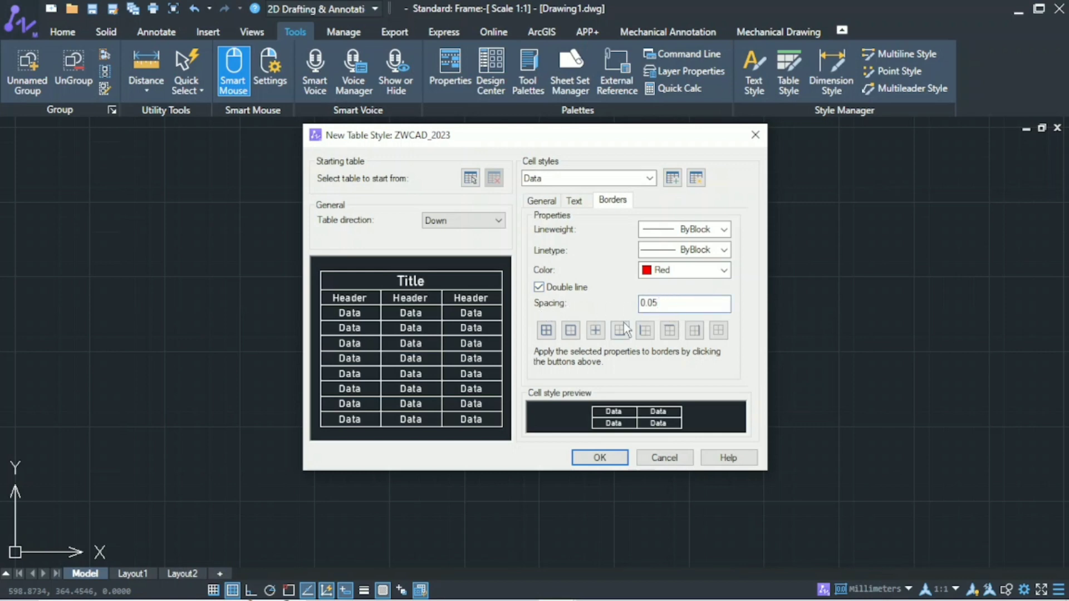
{"action": "left_click", "coordinate": [546, 332]}
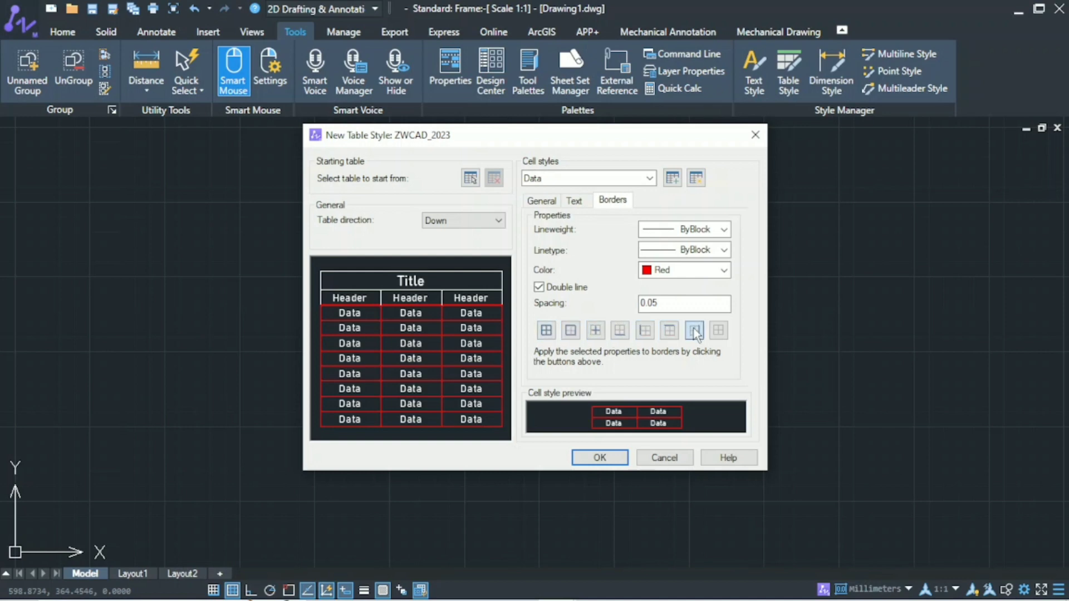
{"action": "left_click", "coordinate": [719, 330]}
{"action": "left_click", "coordinate": [551, 335]}
Switch to the Header cell style and examine its border, text and fill color options and its text style settings
{"action": "left_click", "coordinate": [649, 178]}
{"action": "left_click", "coordinate": [618, 201]}
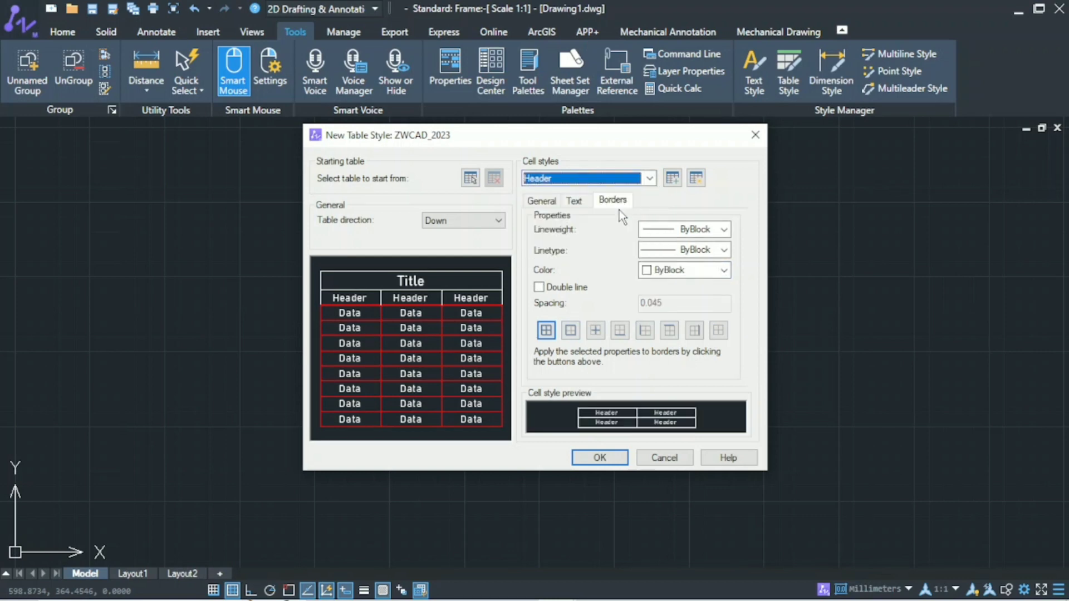
{"action": "left_click", "coordinate": [573, 201]}
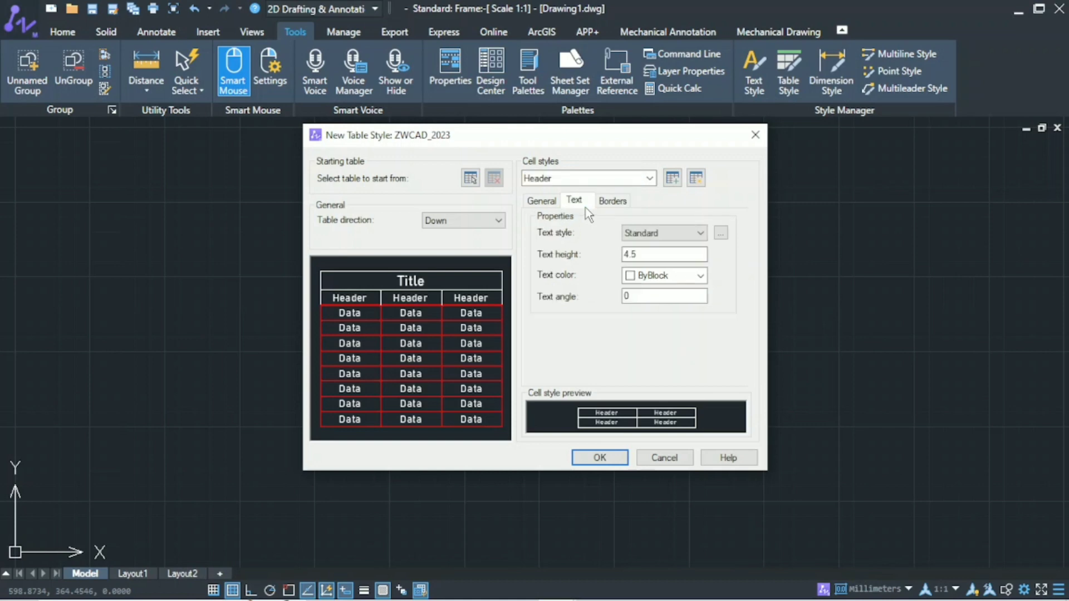
{"action": "left_click", "coordinate": [553, 204]}
{"action": "left_click", "coordinate": [629, 232]}
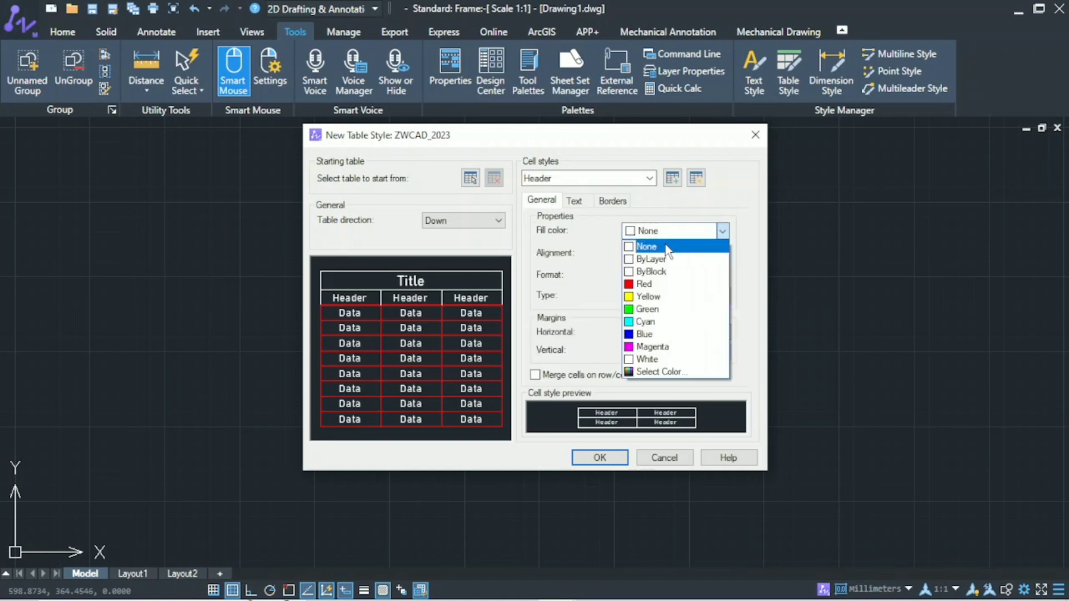
{"action": "left_click", "coordinate": [629, 231]}
{"action": "left_click", "coordinate": [585, 202]}
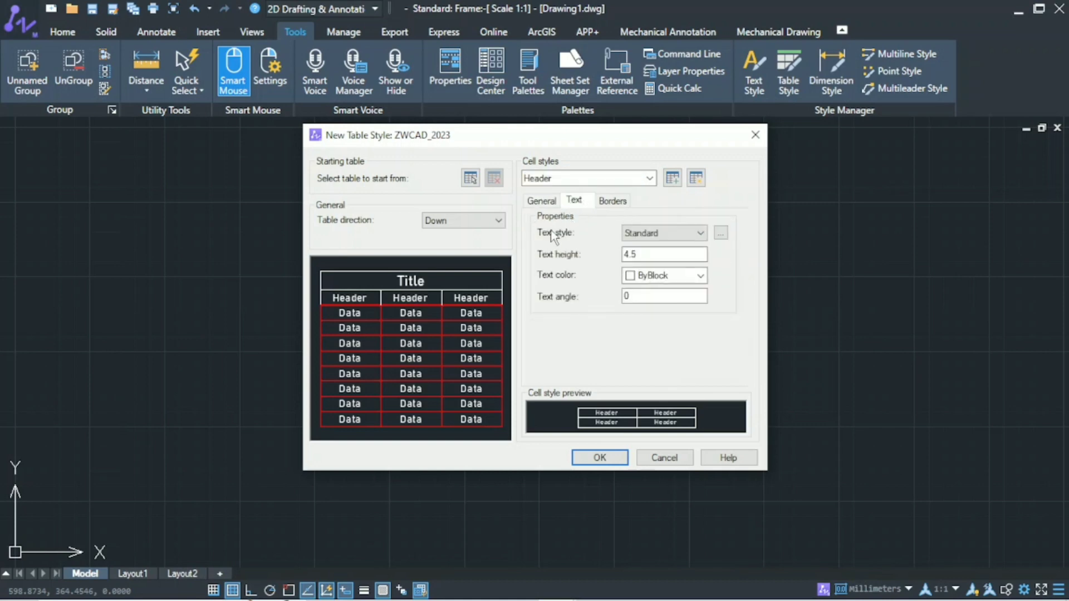
{"action": "left_click", "coordinate": [721, 231]}
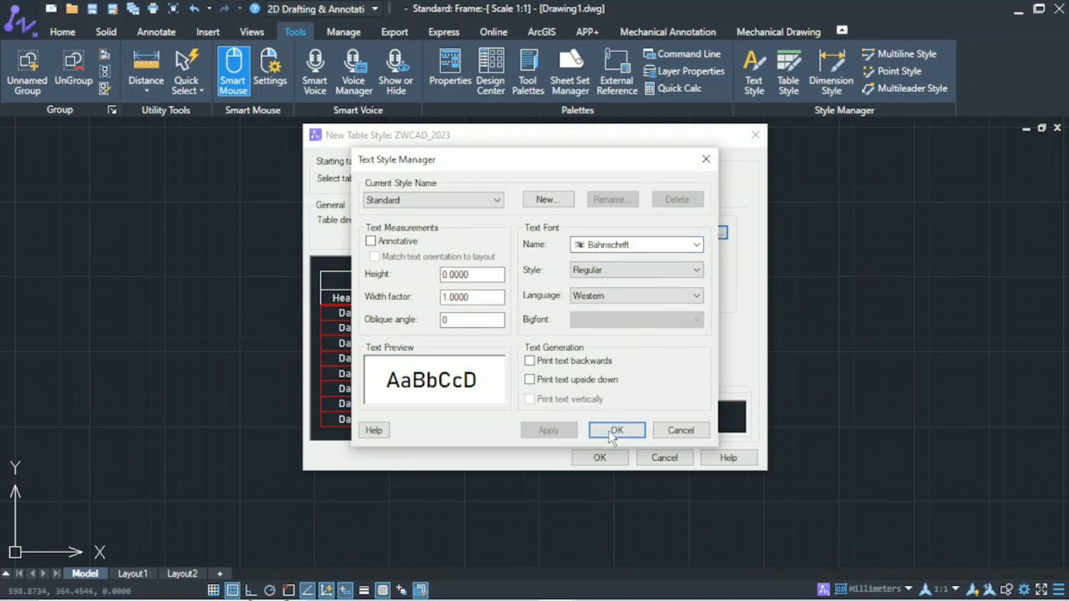
{"action": "left_click", "coordinate": [616, 429]}
Set the Header cell style's border color to Red and apply it to all borders
{"action": "left_click", "coordinate": [613, 201]}
{"action": "left_click", "coordinate": [723, 271]}
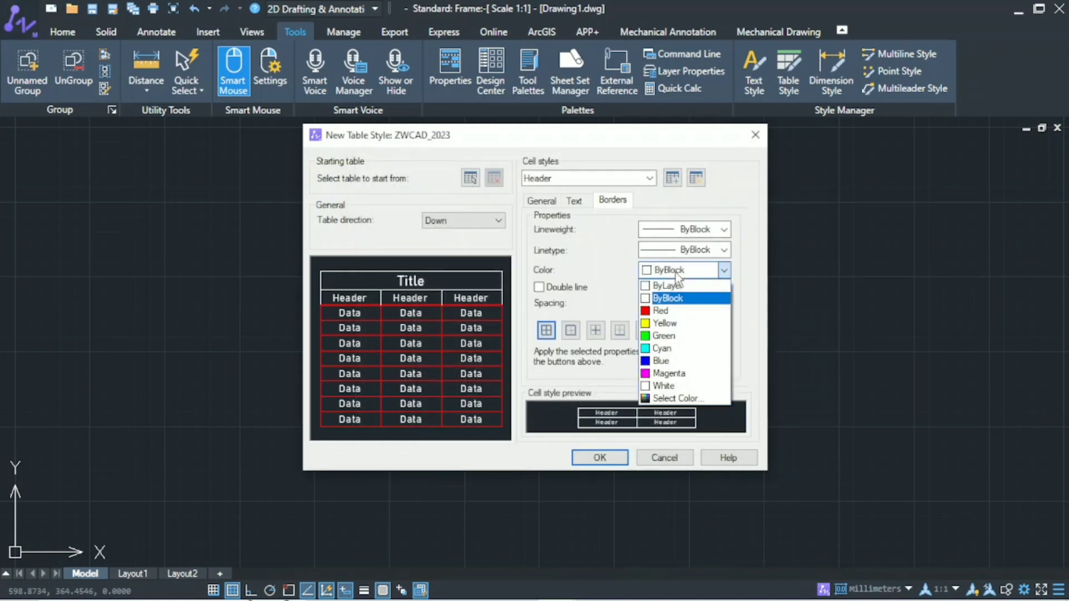
{"action": "left_click", "coordinate": [668, 311]}
{"action": "left_click", "coordinate": [547, 331]}
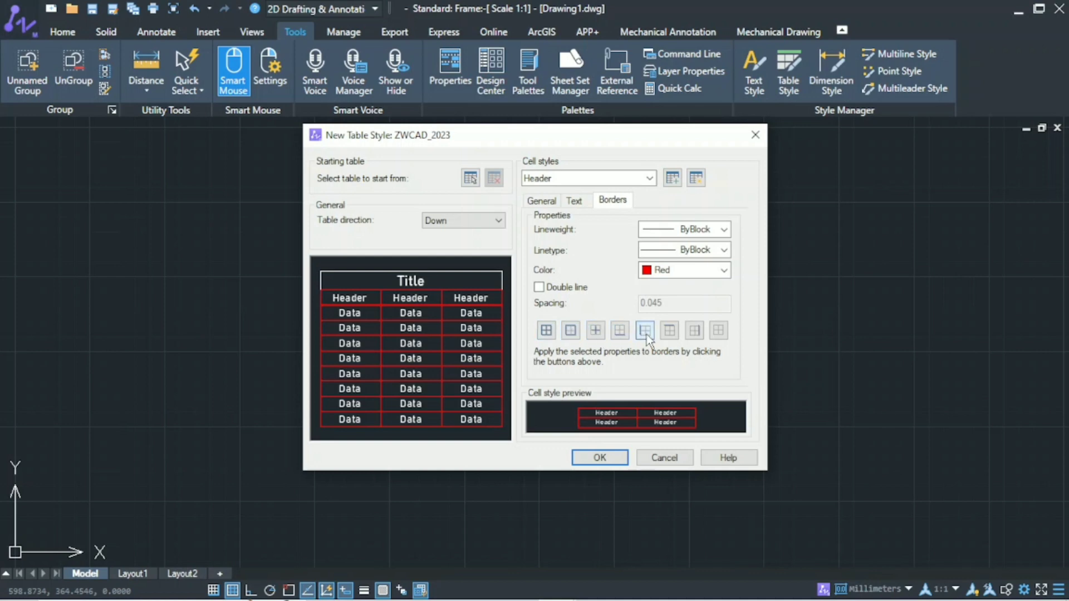
{"action": "left_click", "coordinate": [672, 330]}
{"action": "left_click", "coordinate": [551, 333]}
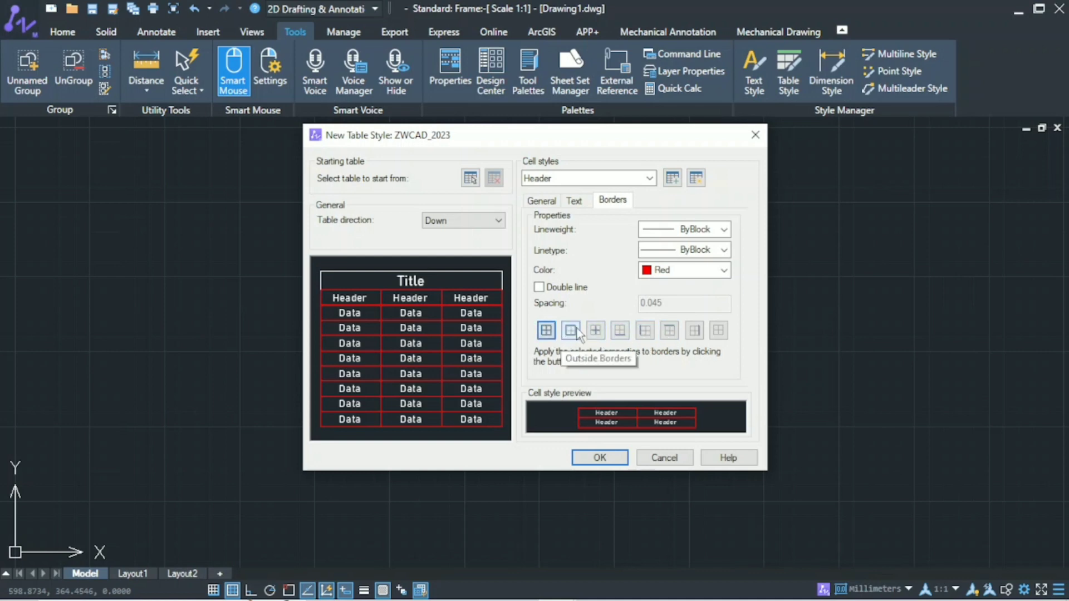
Switch to the Title cell style and apply Red single-line borders to all of its edges
{"action": "left_click", "coordinate": [650, 178]}
{"action": "left_click", "coordinate": [557, 191]}
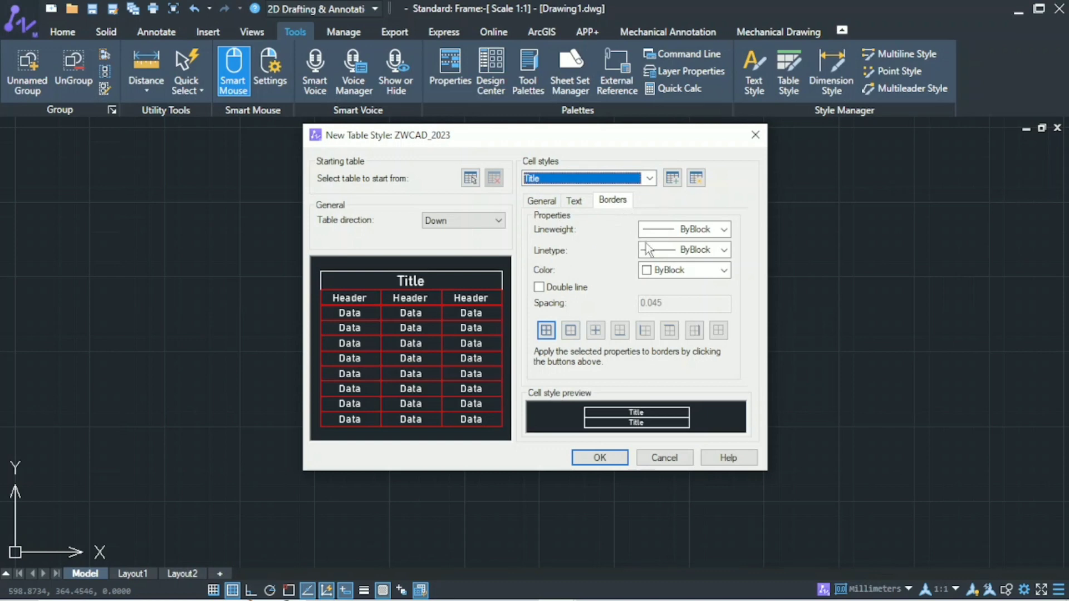
{"action": "left_click", "coordinate": [665, 270]}
{"action": "left_click", "coordinate": [662, 311]}
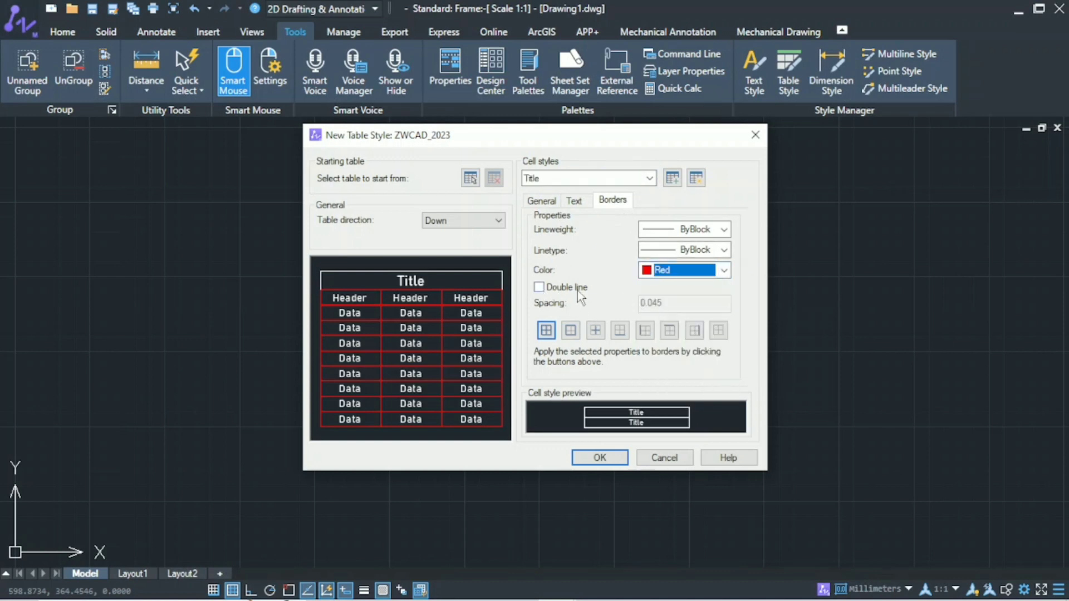
{"action": "left_click", "coordinate": [539, 288]}
{"action": "left_click", "coordinate": [540, 288]}
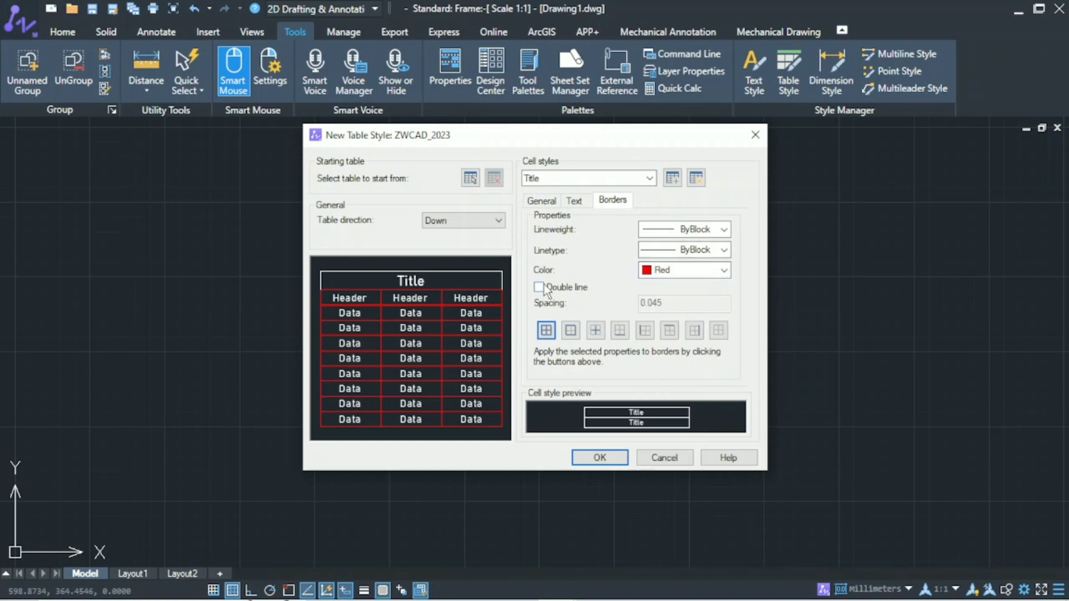
{"action": "left_click", "coordinate": [550, 330]}
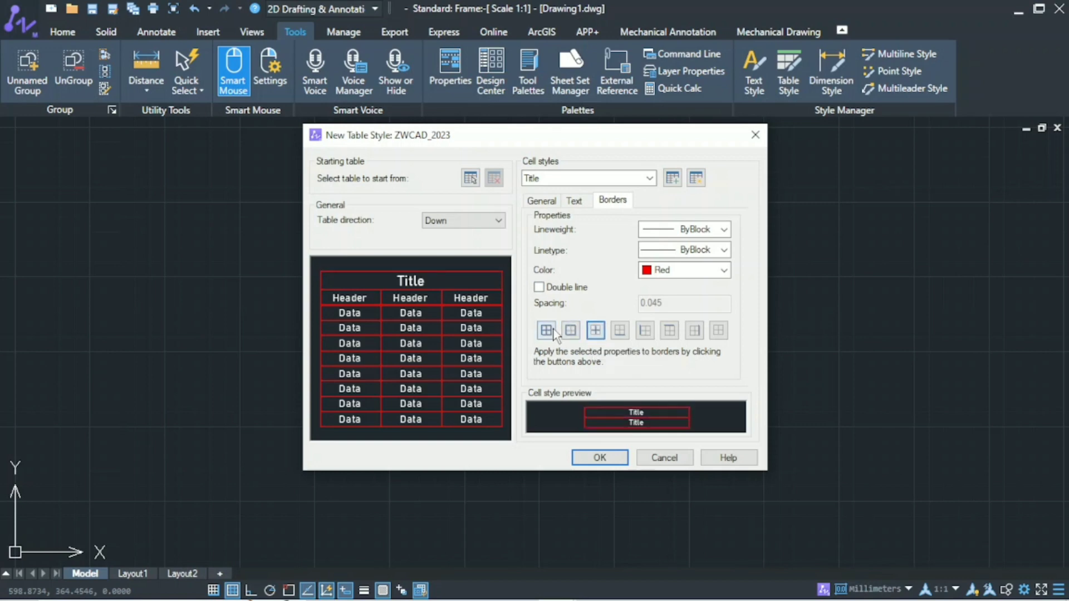
Turn off the double-line option for the Data cell style, accept the ZWCAD_2023 style and close the table style manager
{"action": "left_click", "coordinate": [612, 178]}
{"action": "left_click", "coordinate": [590, 191]}
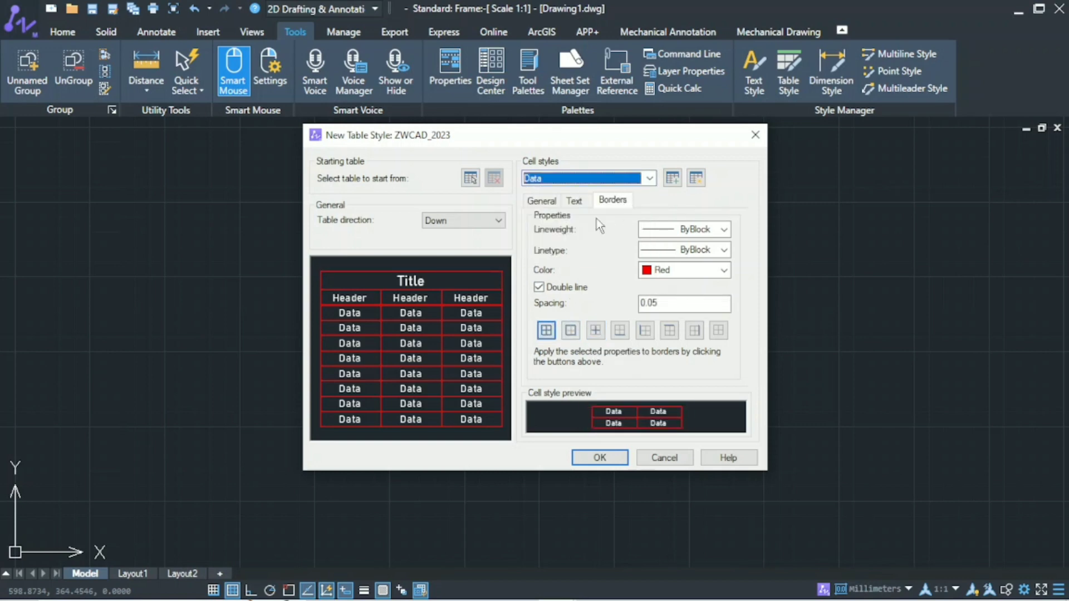
{"action": "left_click", "coordinate": [540, 288]}
{"action": "left_click", "coordinate": [613, 457]}
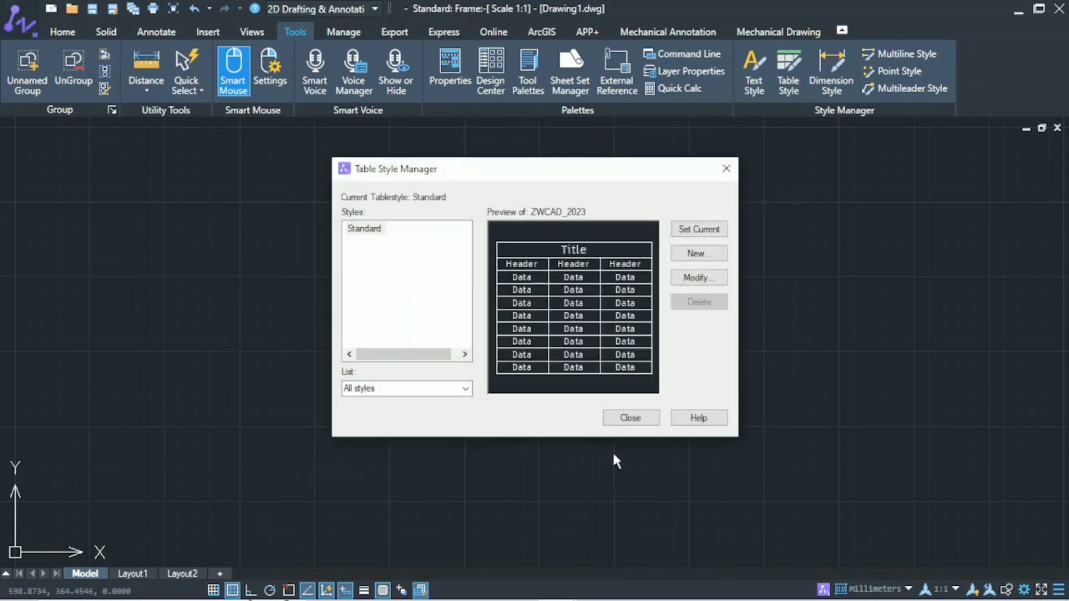
{"action": "left_click", "coordinate": [630, 418]}
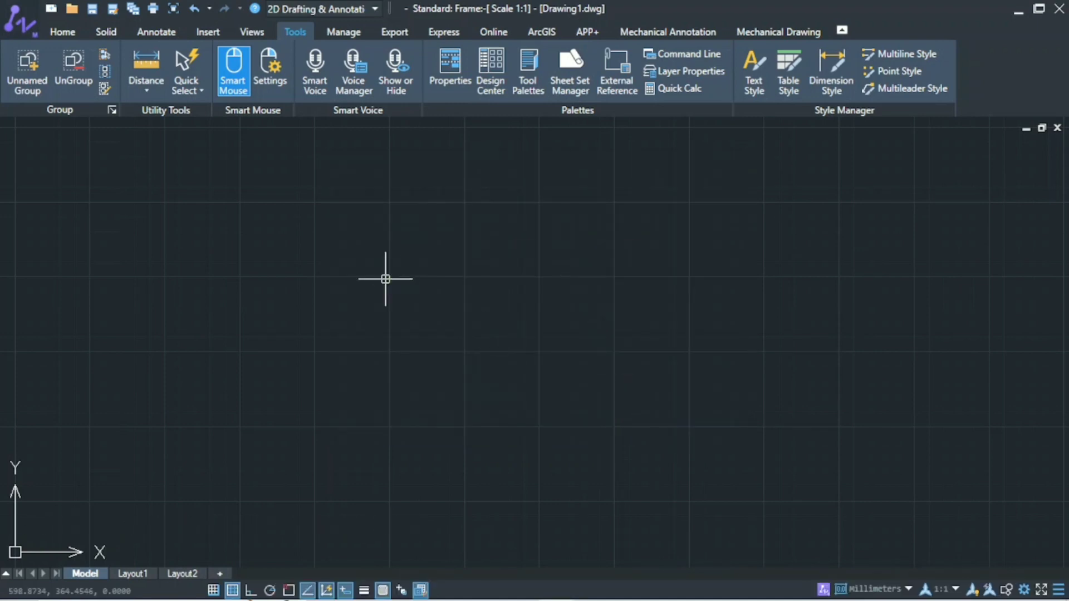
Start a new table with the ZWCAD_2023 table style and set its column width to 50
{"action": "type", "text": "TAB"}
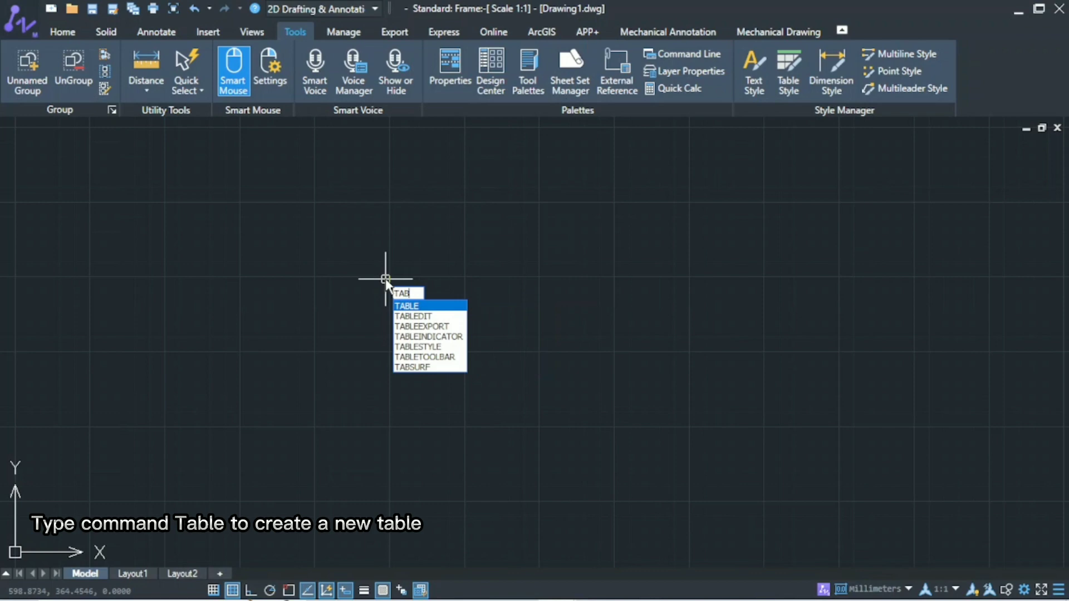
{"action": "key", "text": "Return"}
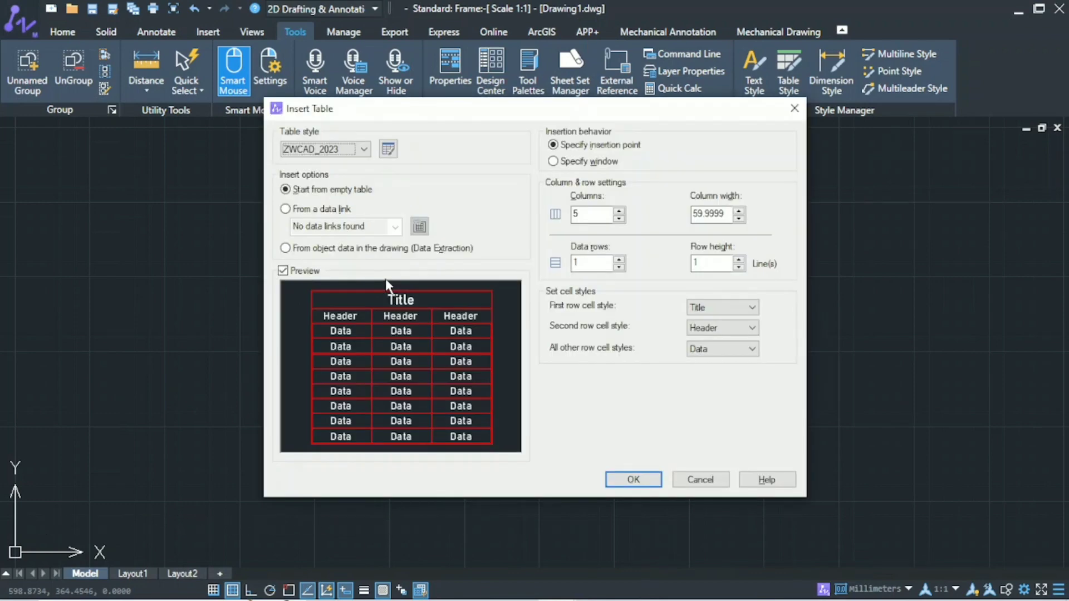
{"action": "left_click", "coordinate": [362, 149]}
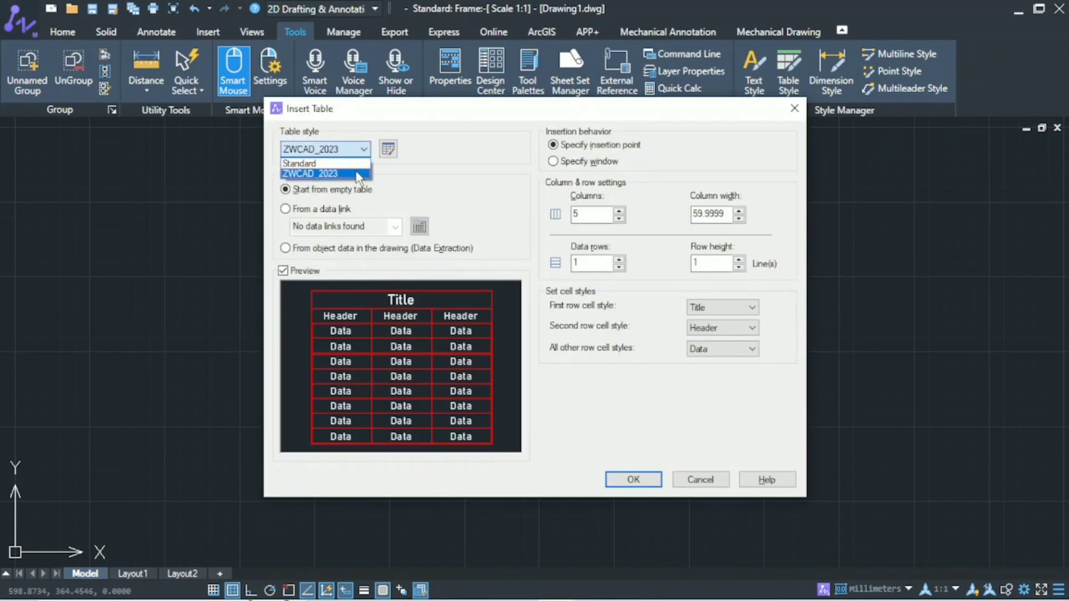
{"action": "left_click", "coordinate": [350, 174]}
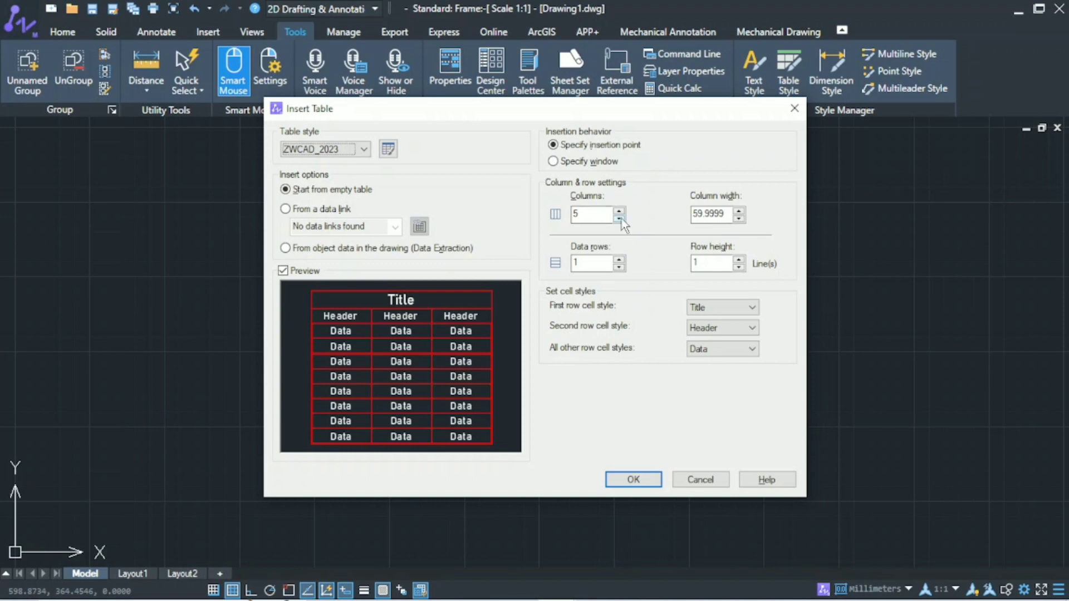
{"action": "double_click", "coordinate": [729, 214]}
{"action": "type", "text": "50"}
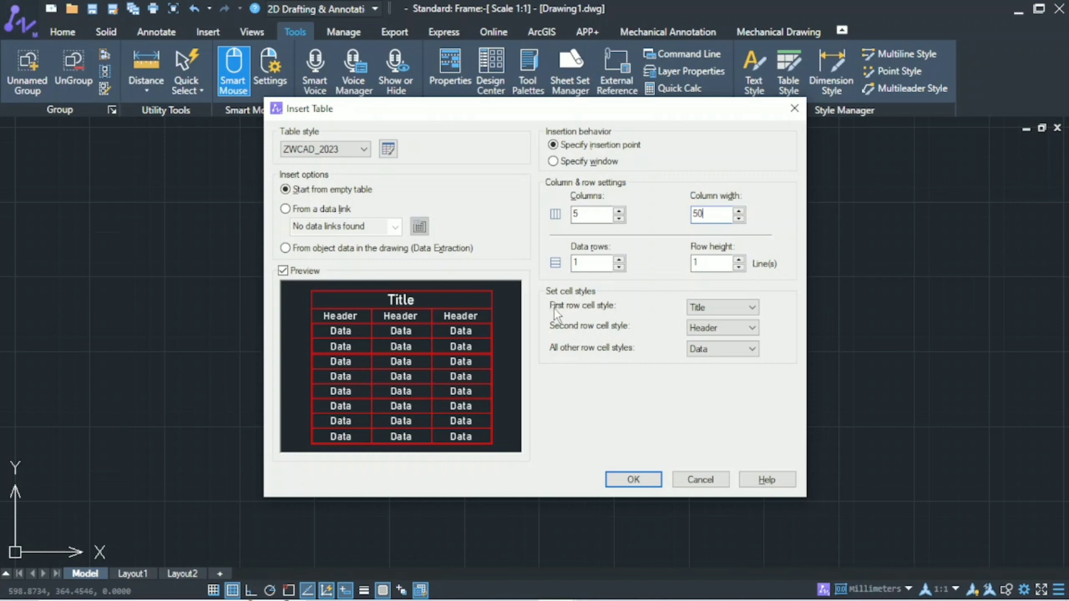
Assign the Title cell style to the first row, Header to the second row and Data to all other rows
{"action": "left_click", "coordinate": [724, 308]}
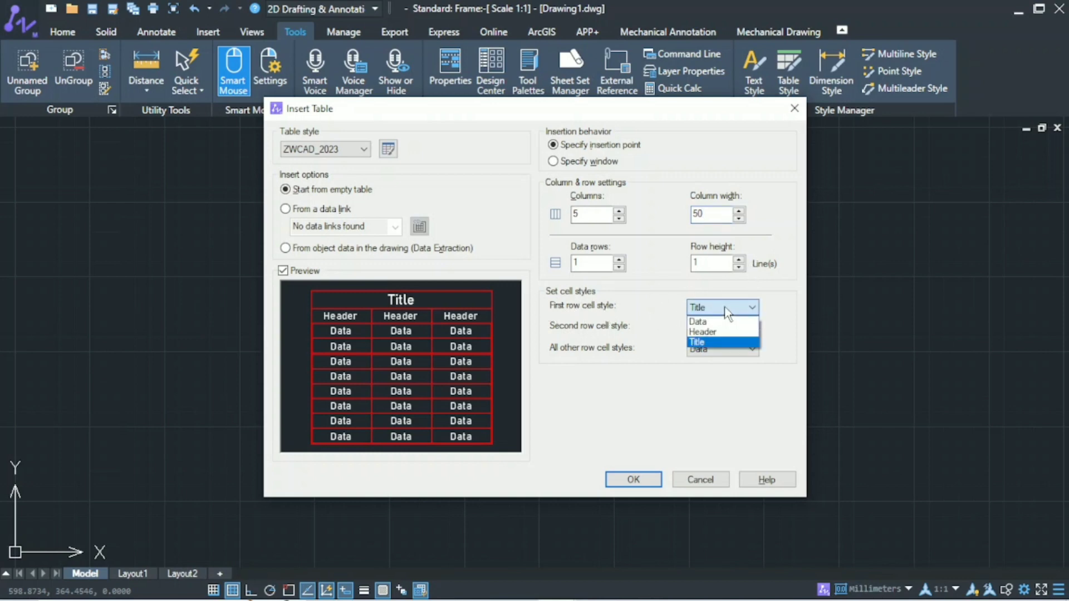
{"action": "left_click", "coordinate": [718, 341]}
{"action": "left_click", "coordinate": [727, 329]}
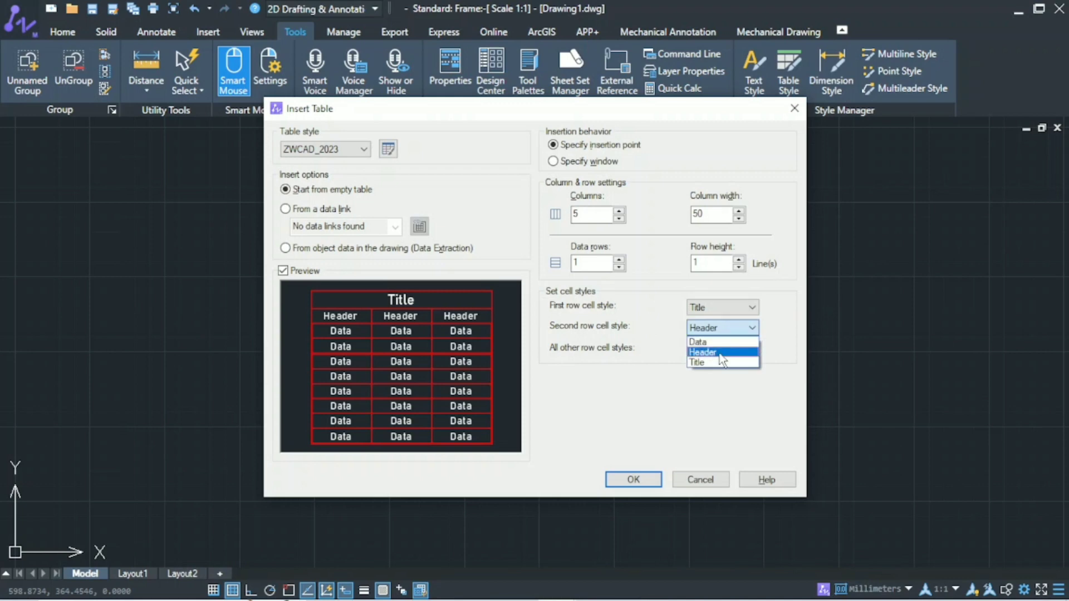
{"action": "left_click", "coordinate": [722, 350]}
{"action": "left_click", "coordinate": [717, 351]}
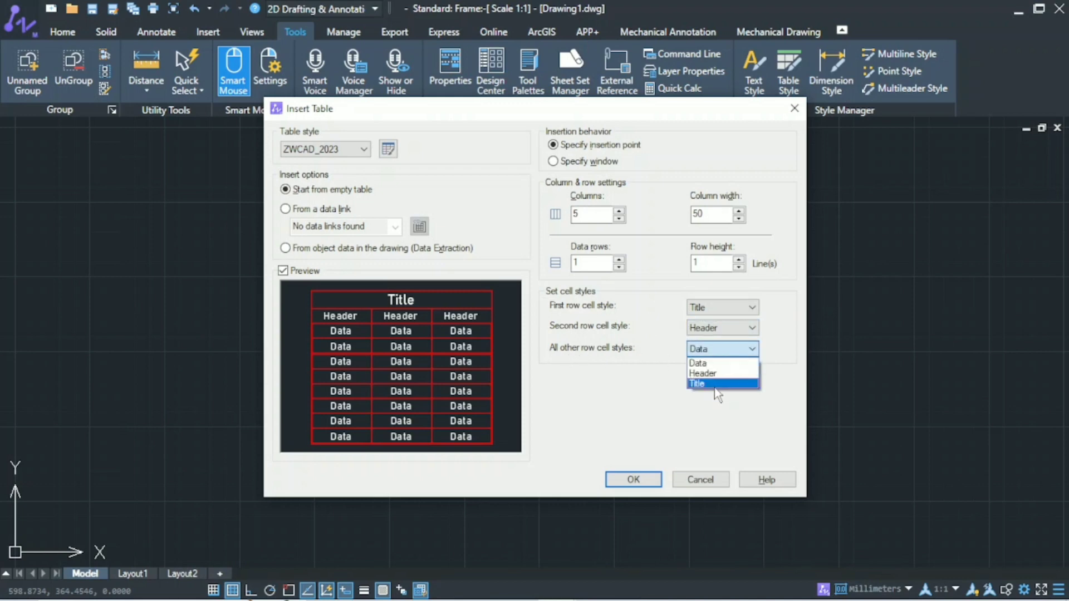
{"action": "left_click", "coordinate": [714, 363]}
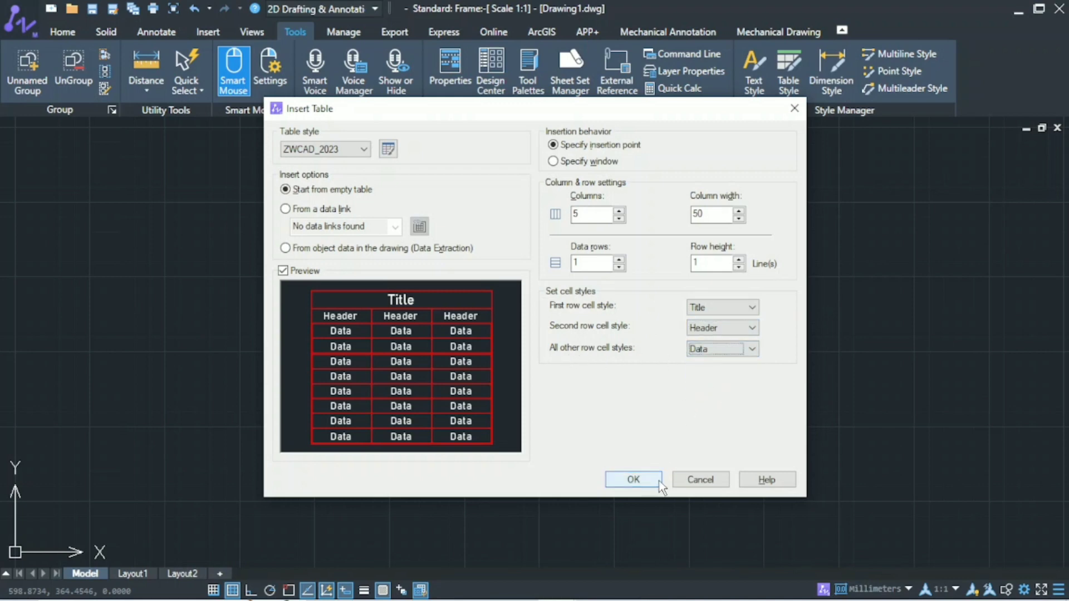
Place the table near the middle of the drawing and enter "Example" in its title row
{"action": "left_click", "coordinate": [634, 480]}
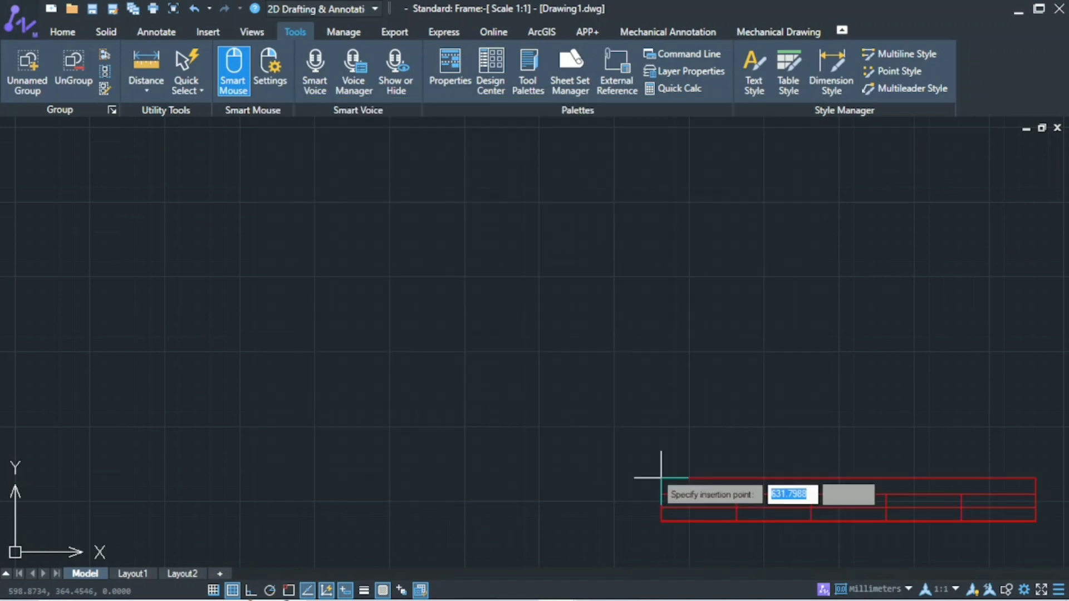
{"action": "left_click", "coordinate": [425, 288]}
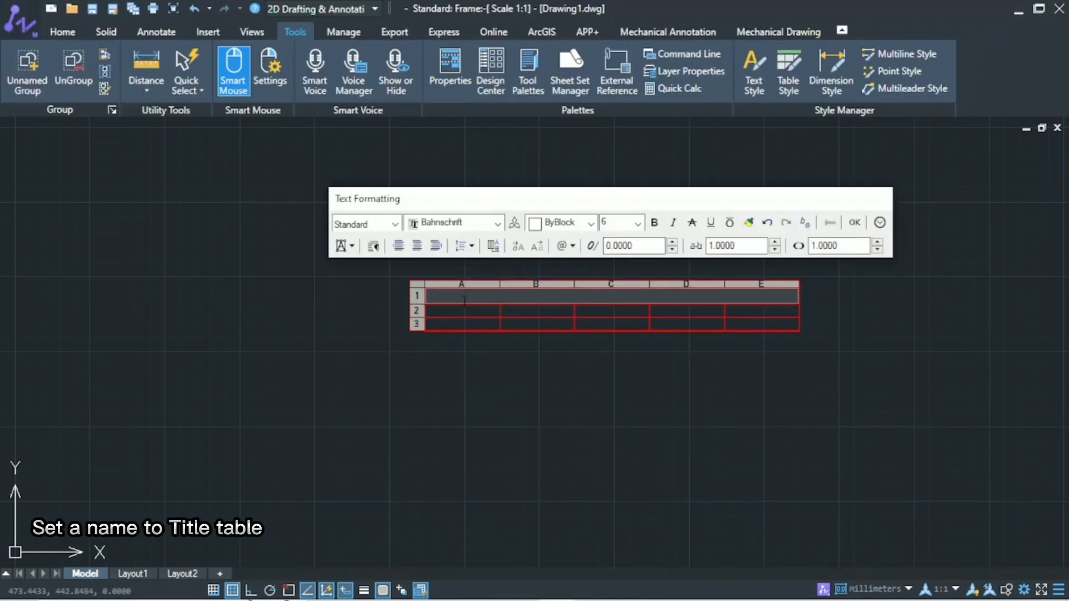
{"action": "type", "text": "Example"}
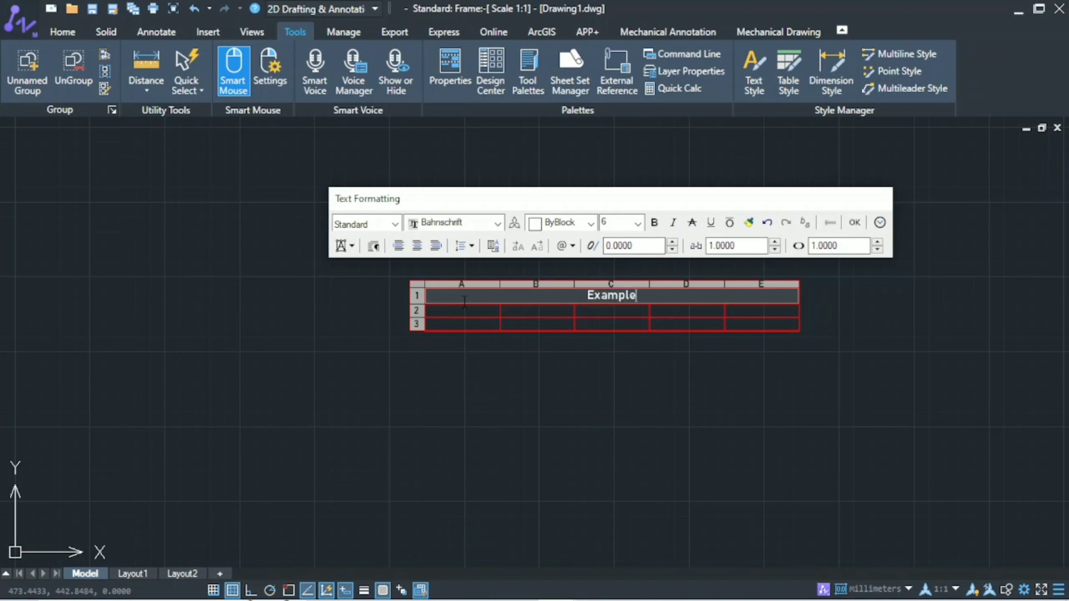
{"action": "left_click", "coordinate": [853, 223]}
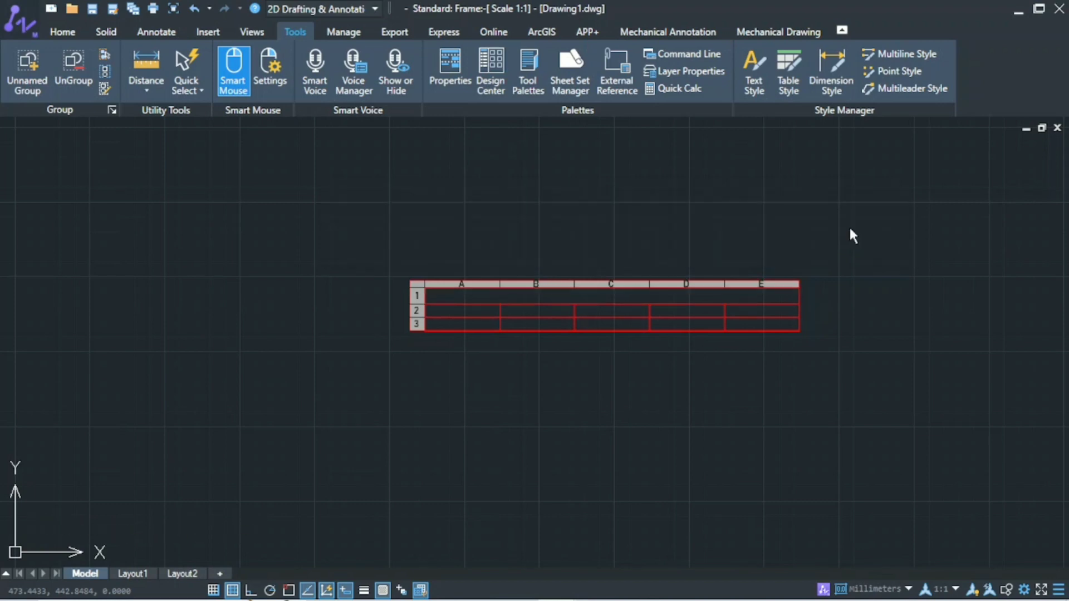
{"action": "scroll", "coordinate": [650, 339], "scroll_direction": "up", "scroll_amount": 2}
{"action": "middle_click_drag", "start_coordinate": [649, 339], "coordinate": [602, 377]}
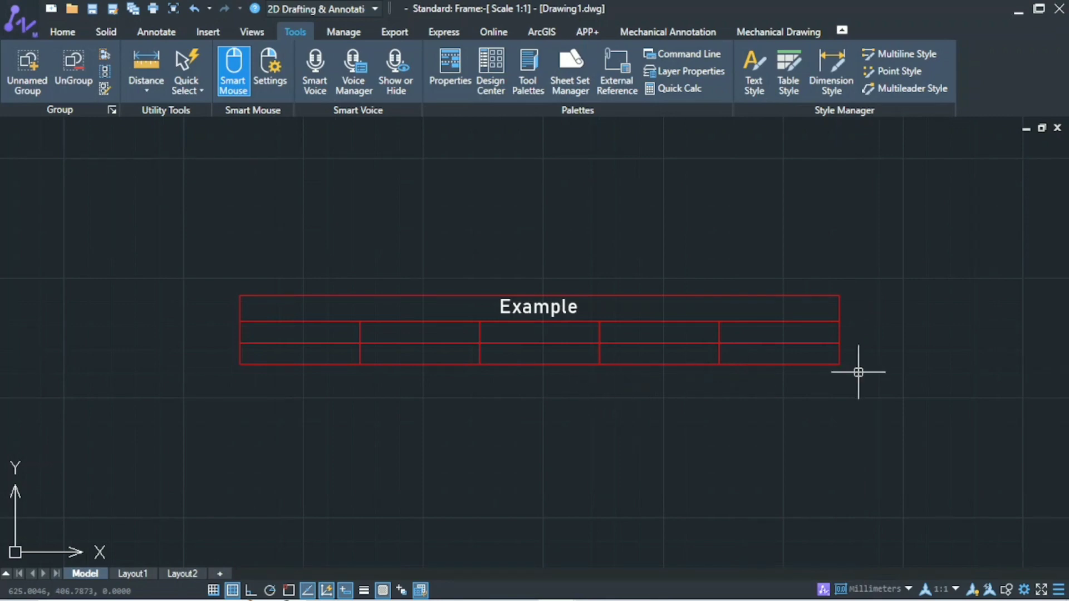
{"action": "middle_click_drag", "start_coordinate": [858, 372], "coordinate": [848, 385]}
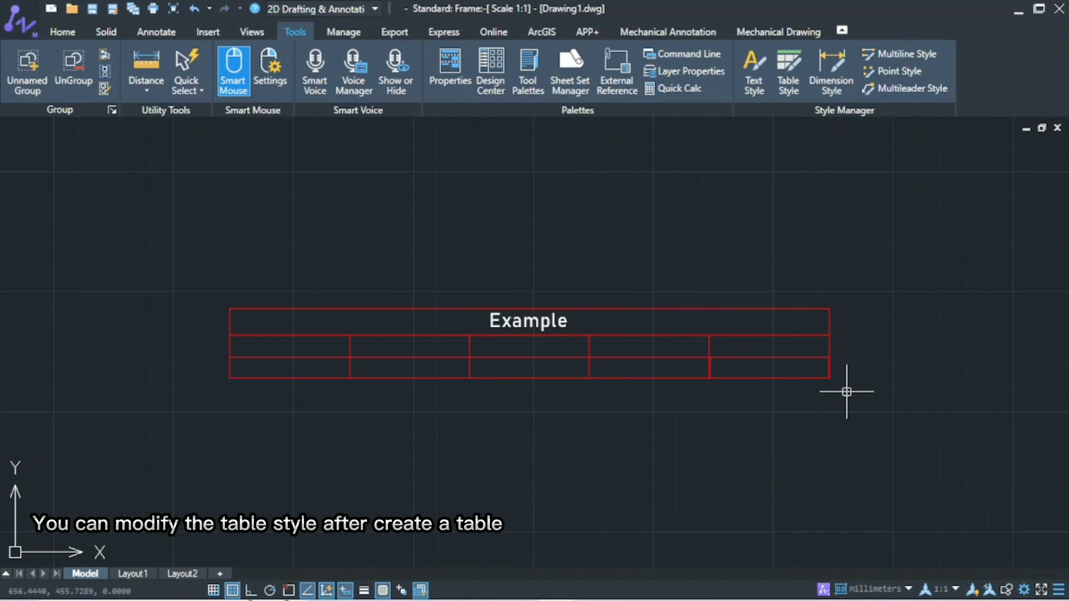
Modify the ZWCAD_2023 table style so the Data cell style uses the ByLayer color on all borders
{"action": "left_click", "coordinate": [795, 86]}
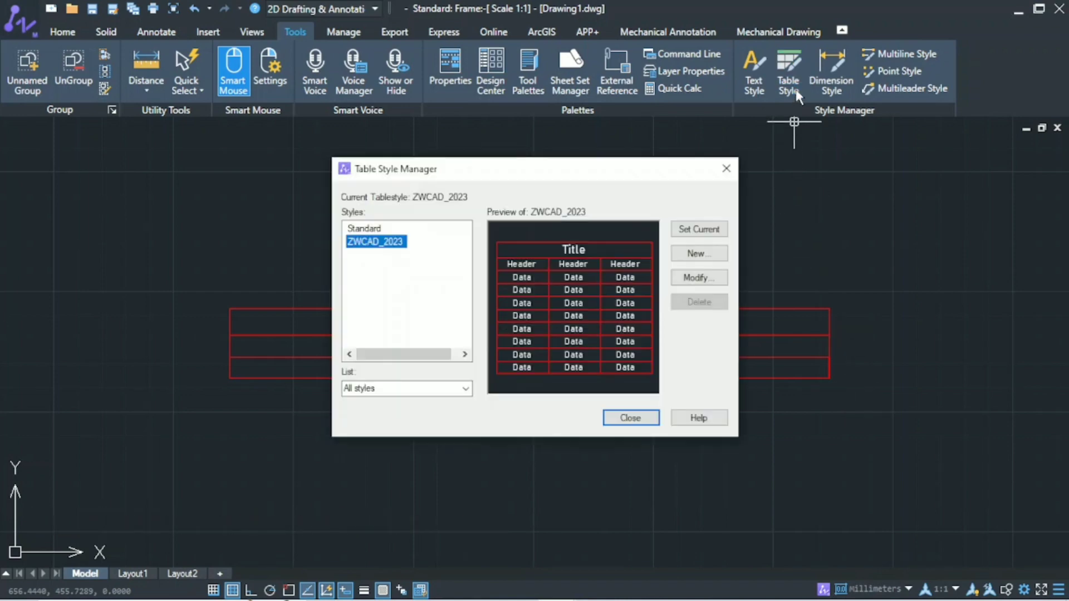
{"action": "left_click", "coordinate": [722, 279]}
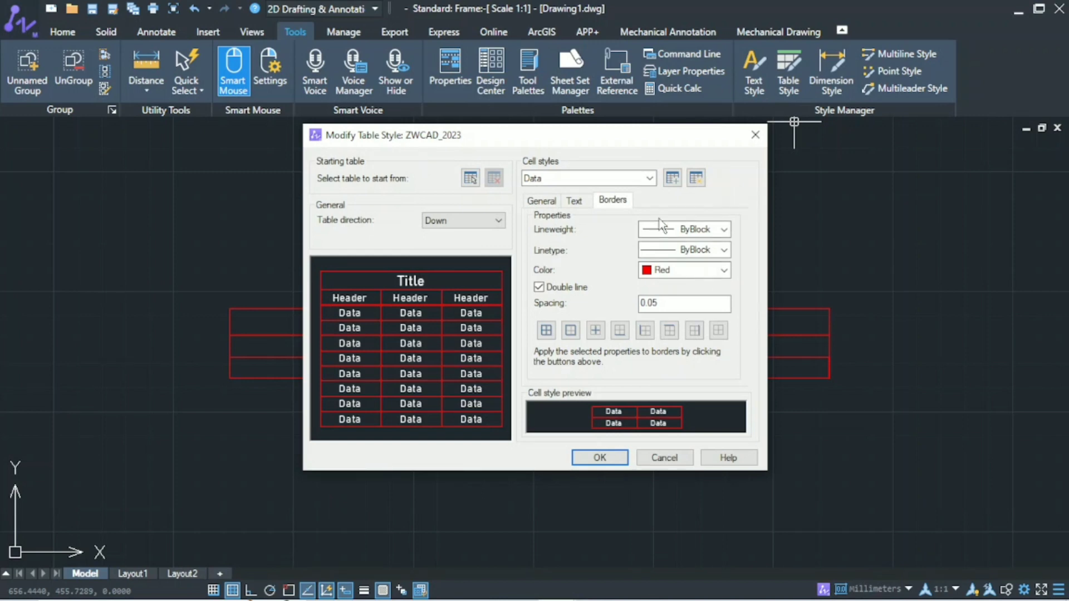
{"action": "left_click", "coordinate": [649, 179]}
{"action": "left_click", "coordinate": [619, 193]}
{"action": "left_click", "coordinate": [684, 270]}
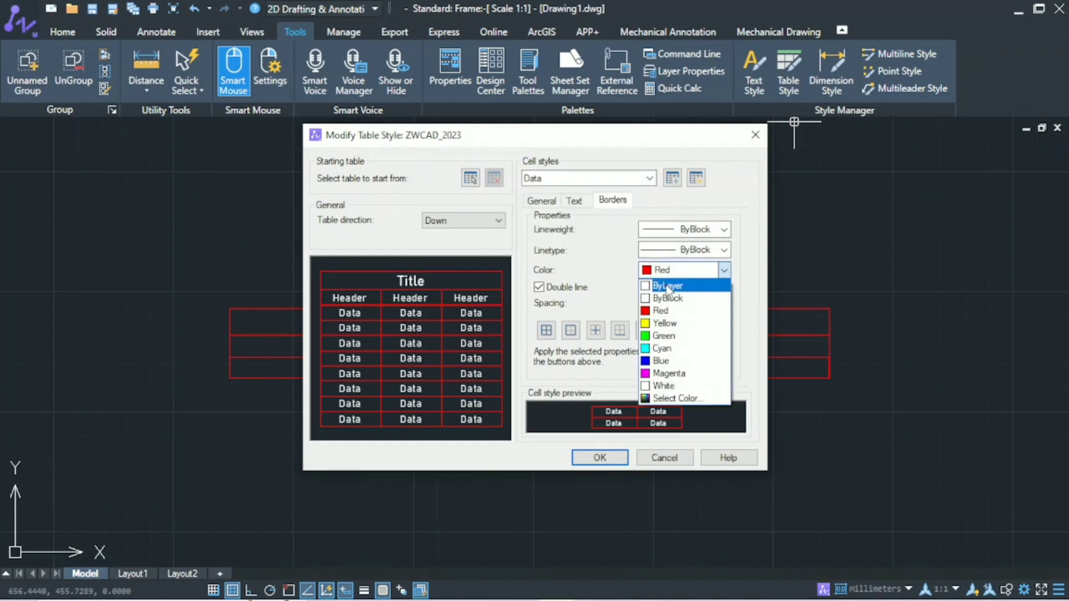
{"action": "left_click", "coordinate": [666, 285]}
{"action": "left_click", "coordinate": [546, 330]}
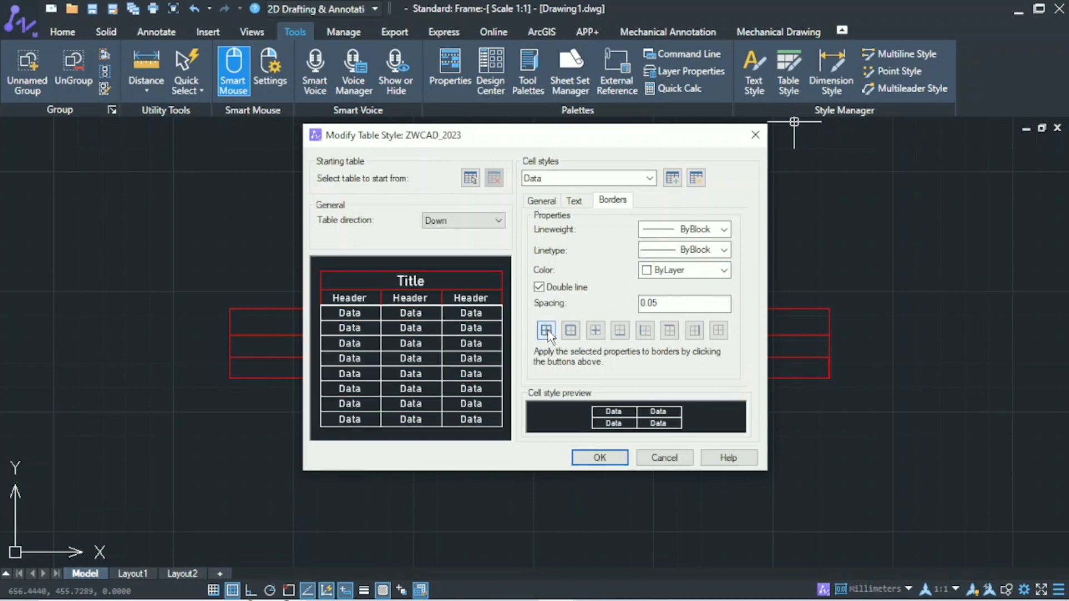
Set the Header cell style's border color to ByLayer and apply it to all borders
{"action": "left_click", "coordinate": [647, 179]}
{"action": "left_click", "coordinate": [638, 205]}
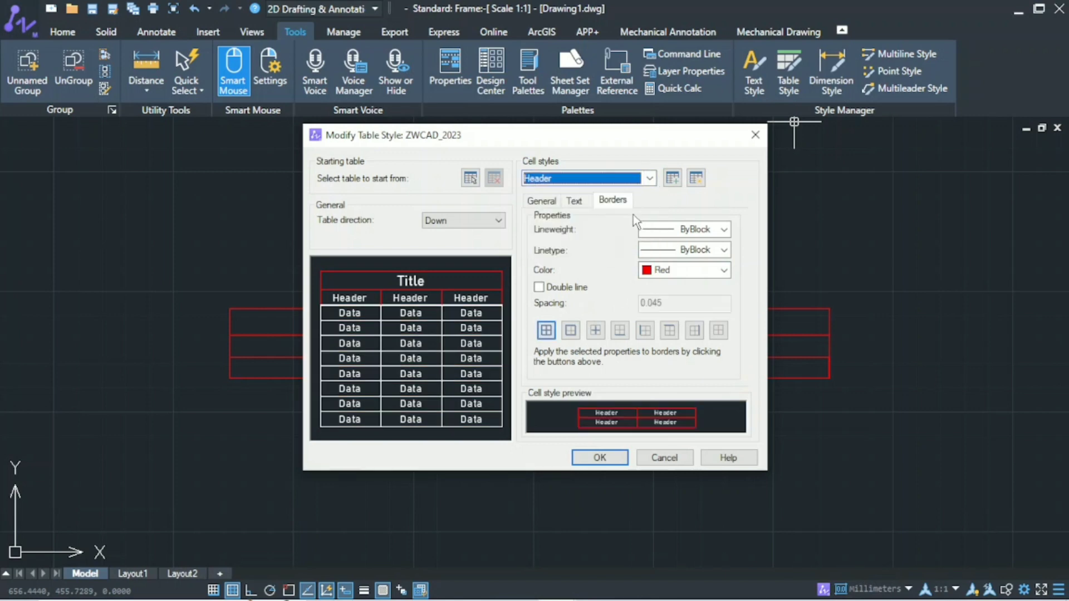
{"action": "left_click", "coordinate": [684, 270]}
{"action": "left_click", "coordinate": [666, 282]}
{"action": "left_click", "coordinate": [547, 330]}
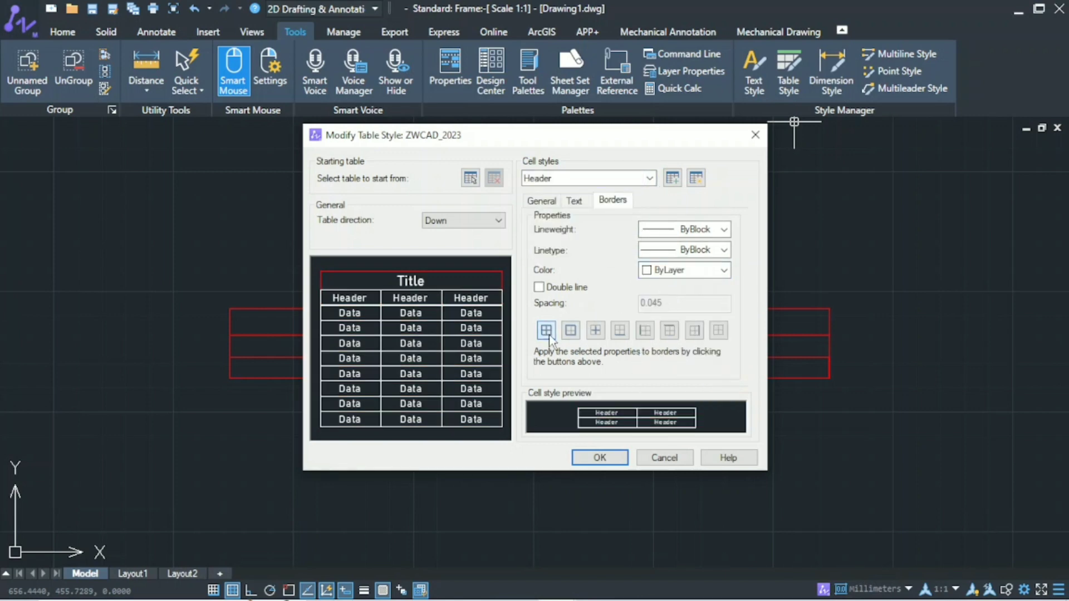
Apply ByLayer color to all borders of the Title cell style and accept the table style changes
{"action": "left_click", "coordinate": [649, 178]}
{"action": "left_click", "coordinate": [631, 218]}
{"action": "left_click", "coordinate": [668, 270]}
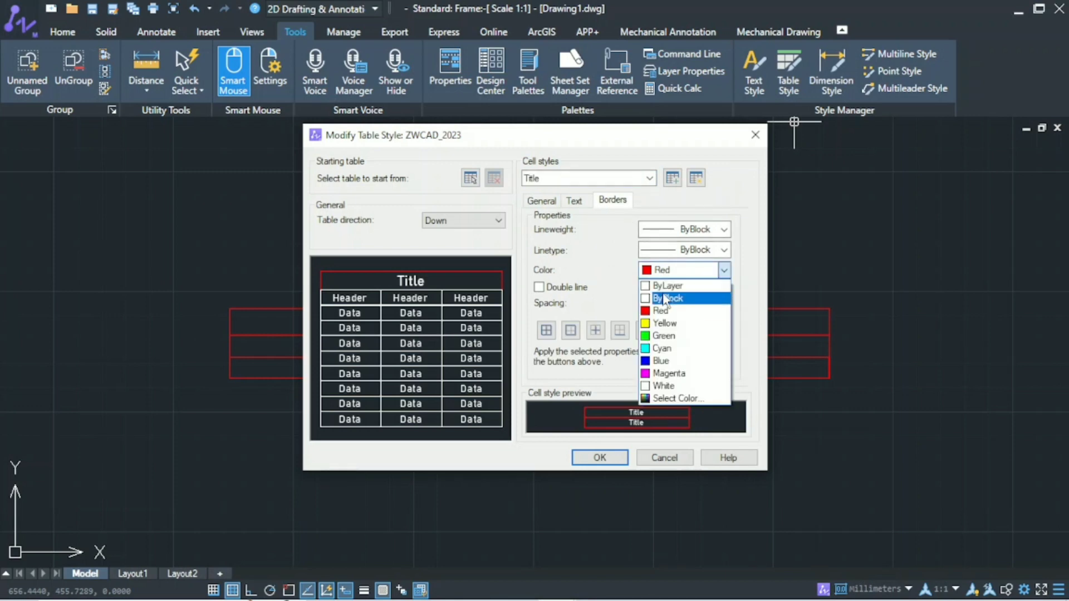
{"action": "left_click", "coordinate": [667, 286]}
{"action": "left_click", "coordinate": [546, 330]}
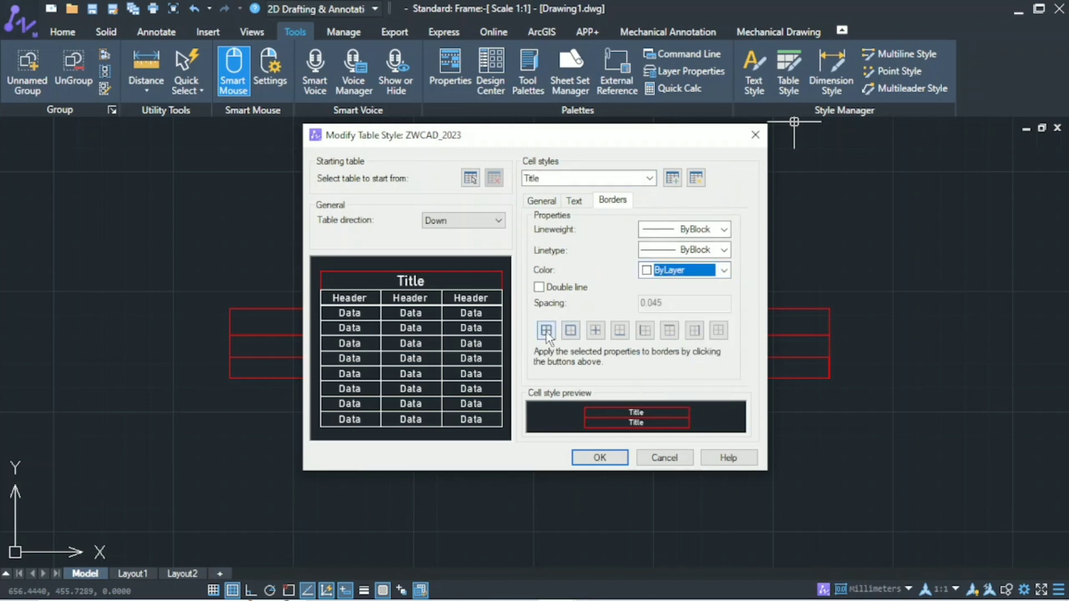
{"action": "left_click", "coordinate": [619, 457]}
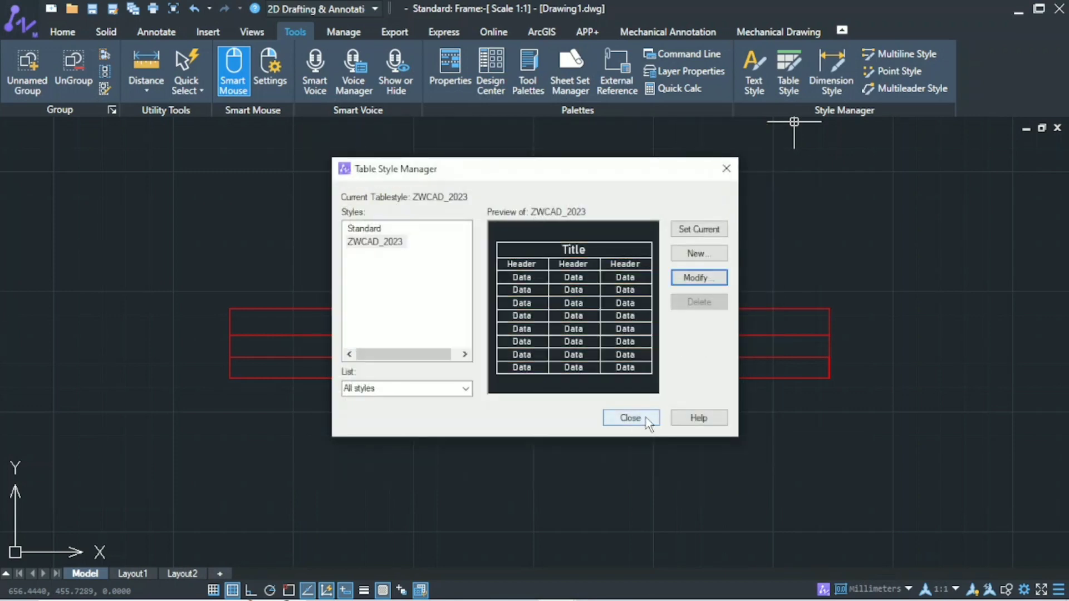
Set the ZWCAD_2023 style's table direction to Up, accept the change and close the table style manager
{"action": "left_click", "coordinate": [703, 279]}
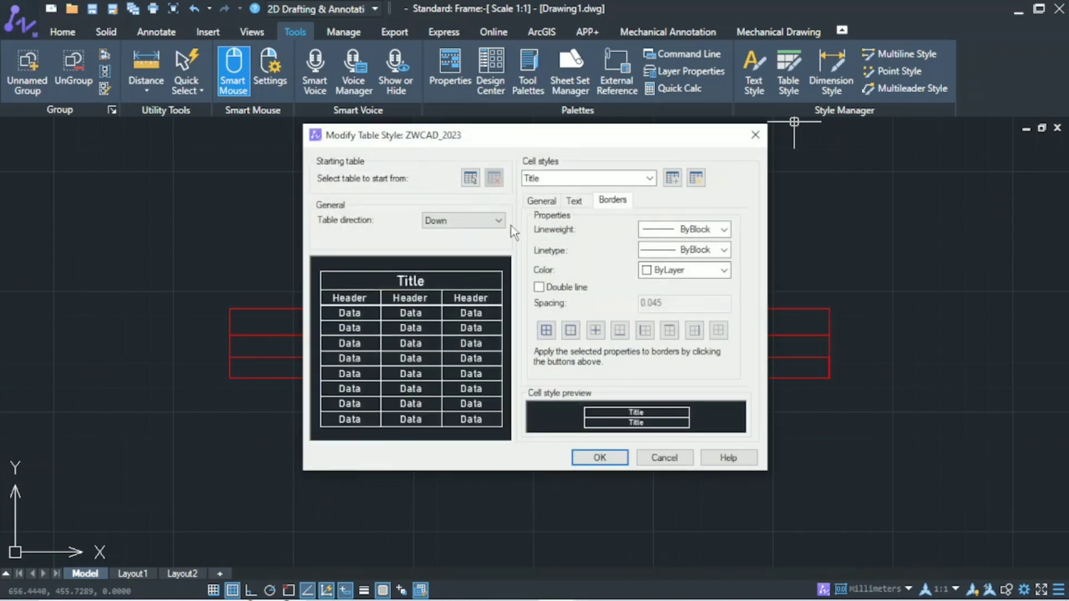
{"action": "left_click", "coordinate": [490, 218]}
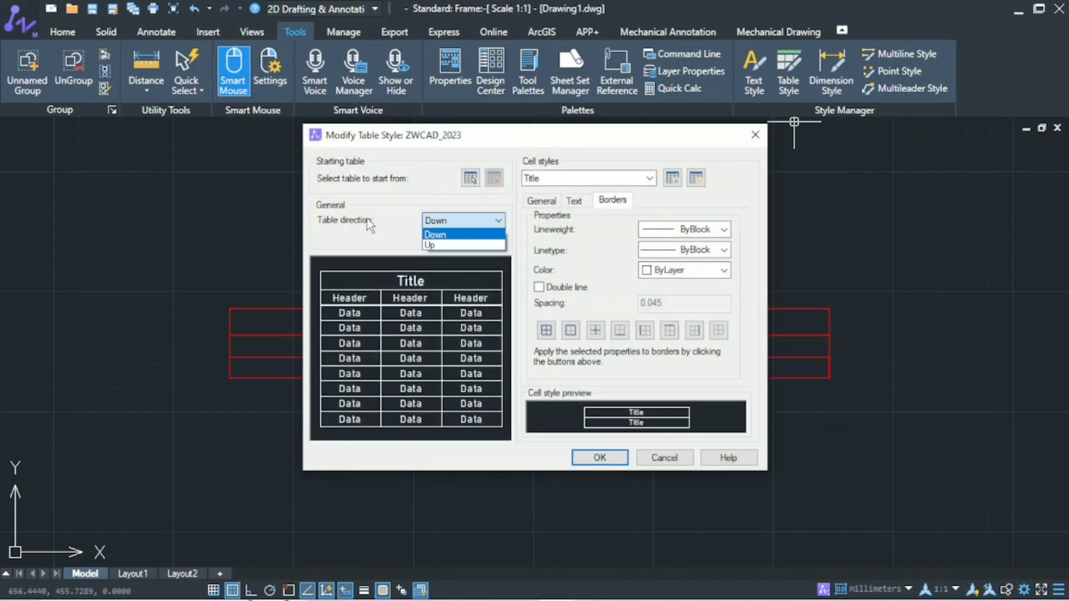
{"action": "left_click", "coordinate": [454, 245]}
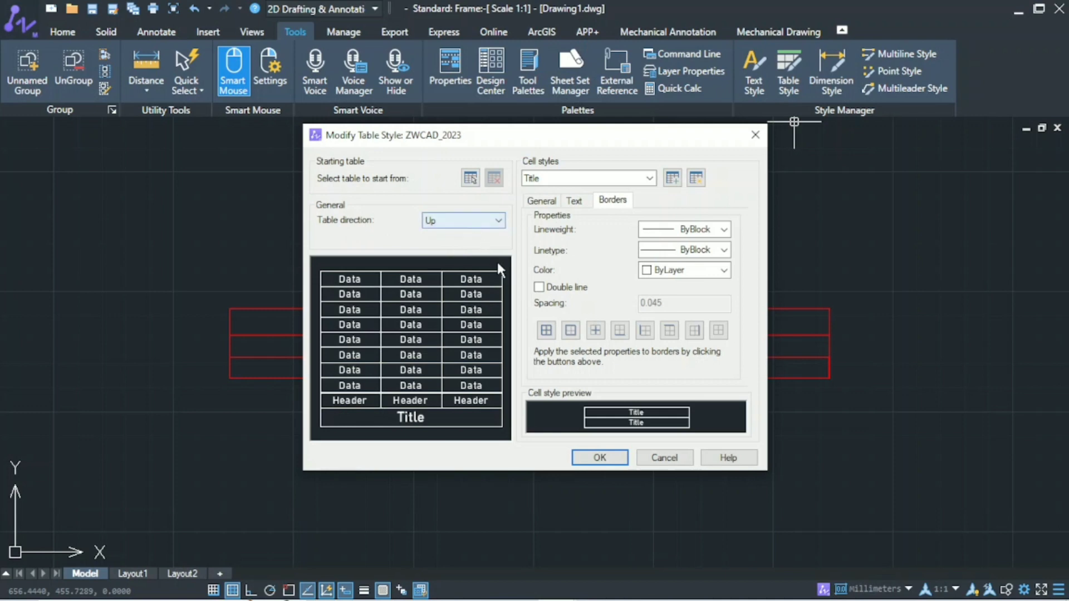
{"action": "left_click", "coordinate": [612, 457]}
{"action": "left_click", "coordinate": [650, 424]}
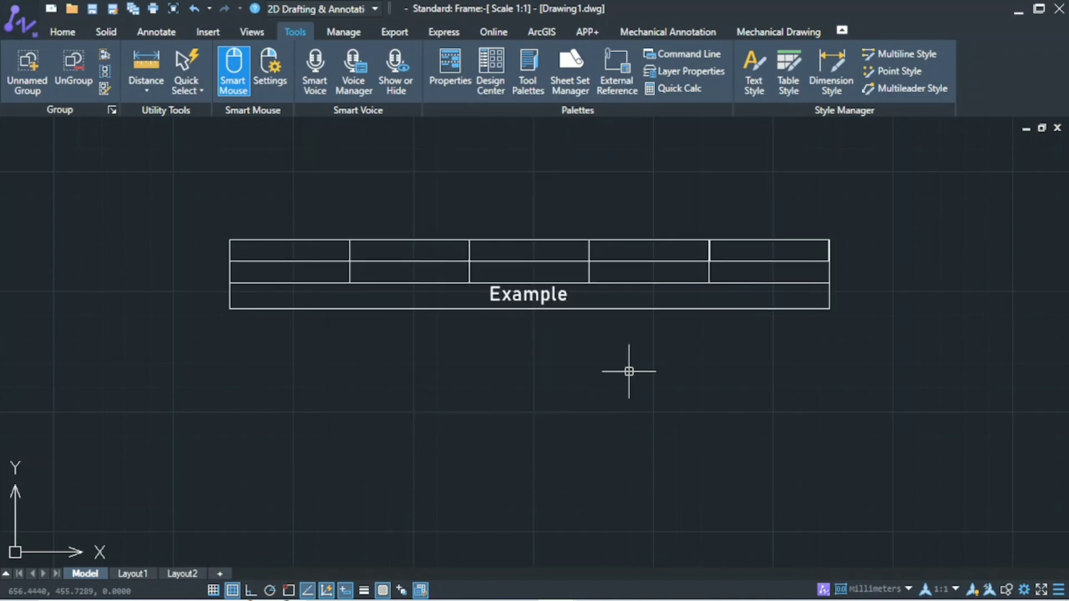